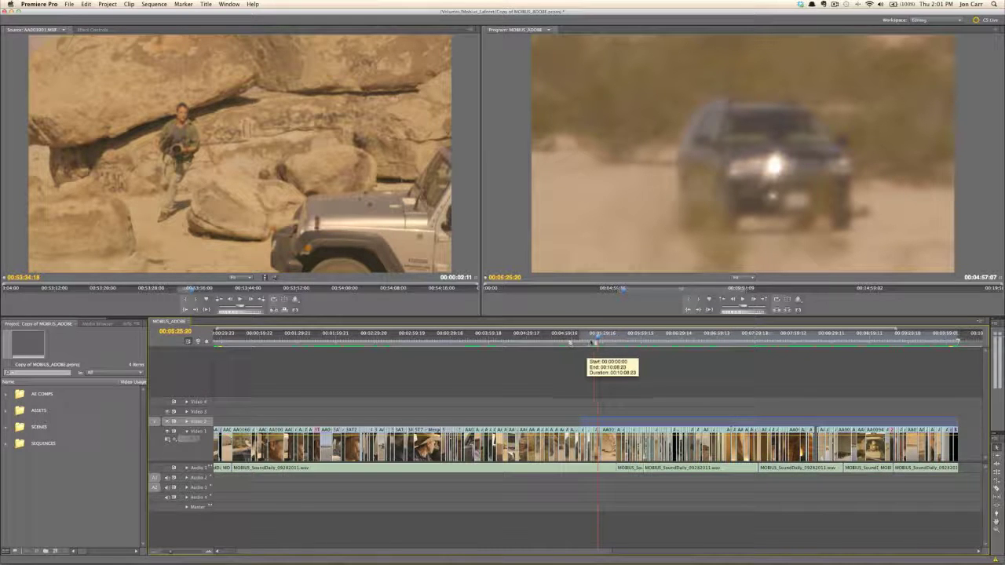
Paste the copied AA003901.MXF clip onto Video 2 above the original rock shot, starting at 00:05:22:17
click(594, 337)
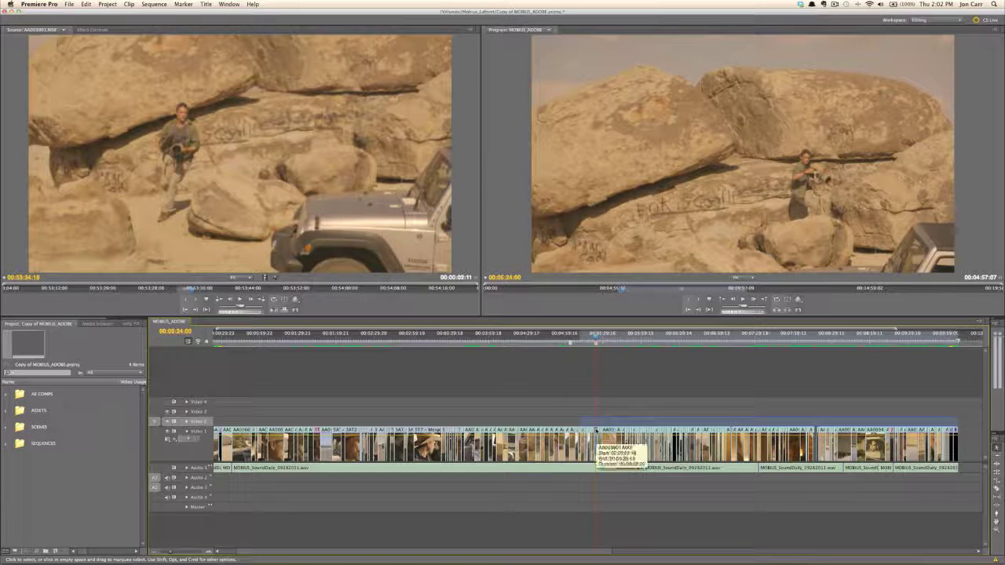
key(=)
key(=)
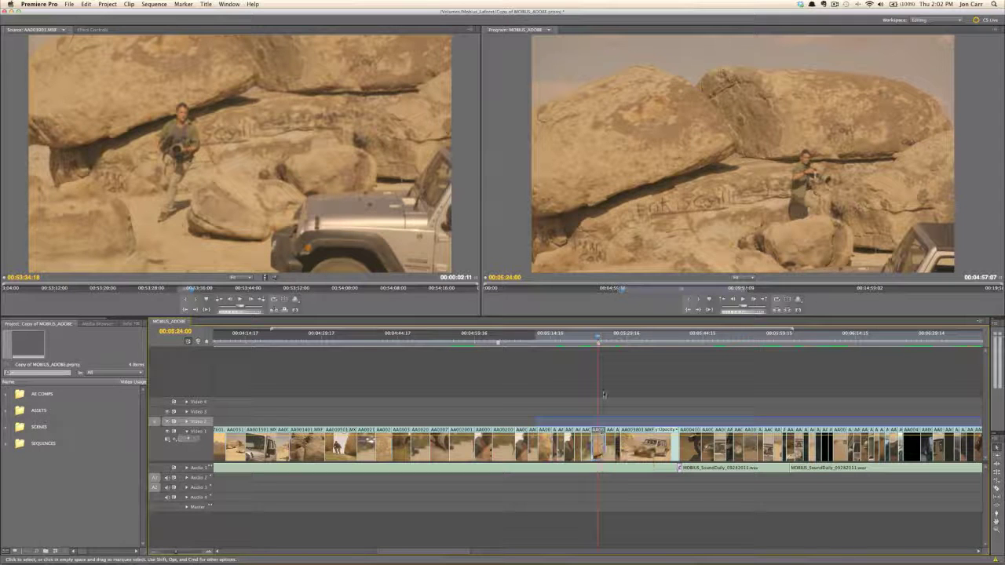
click(593, 338)
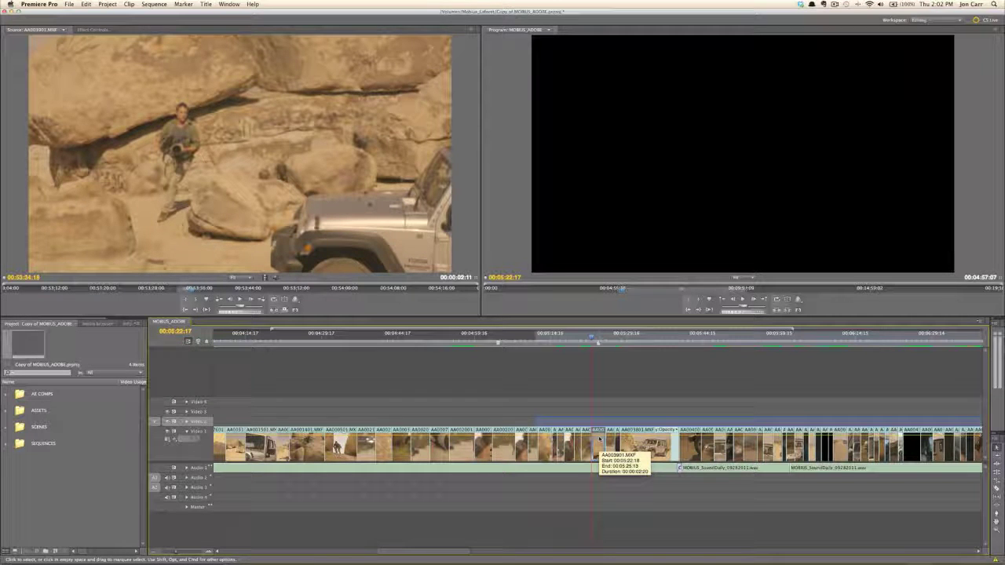
key(super+v)
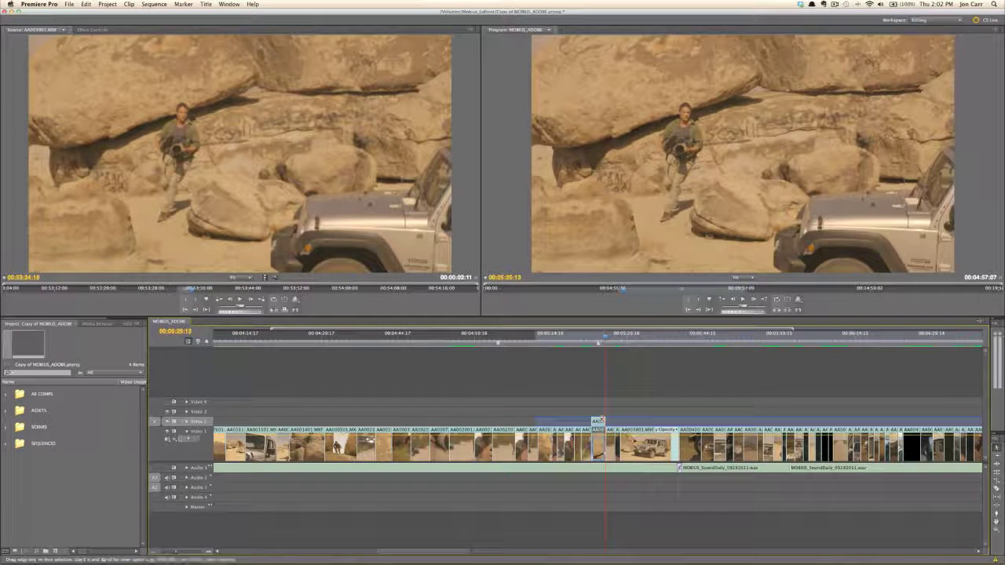
Replace the duplicate rock clip on Video 2 with a linked After Effects composition
click(599, 337)
click(597, 423)
right_click(597, 423)
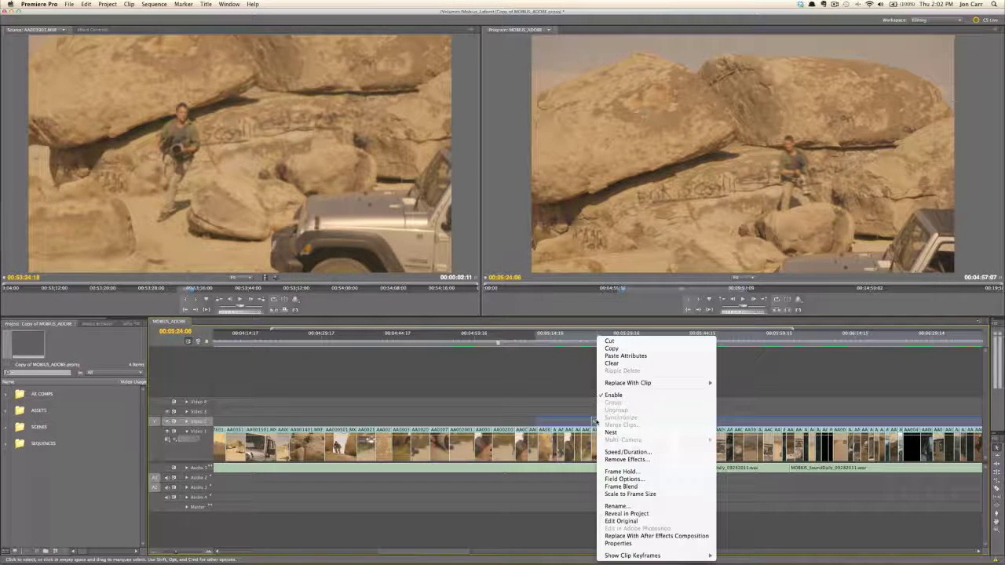
click(640, 537)
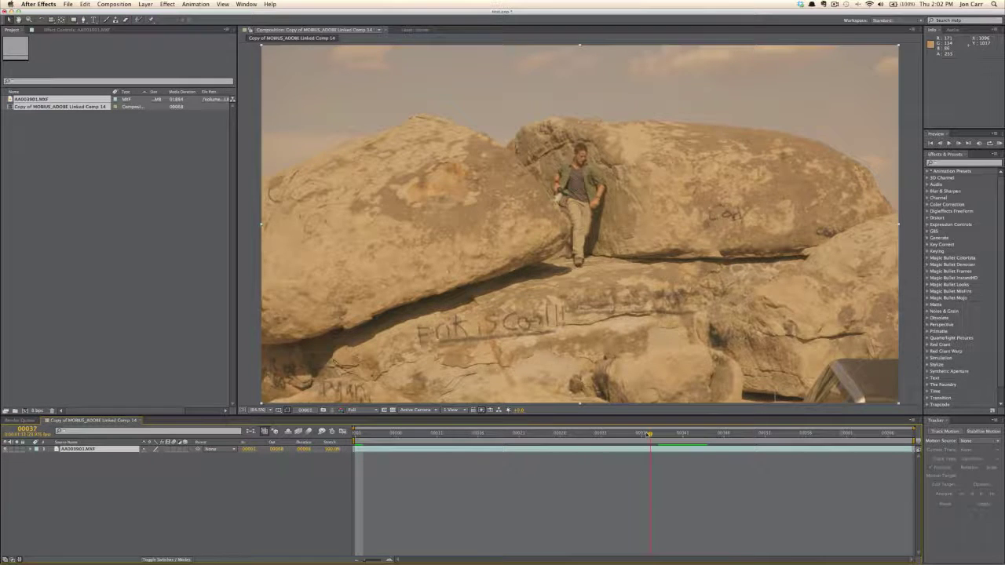
Scrub through the linked composition and park the playhead on frame 37
click(649, 434)
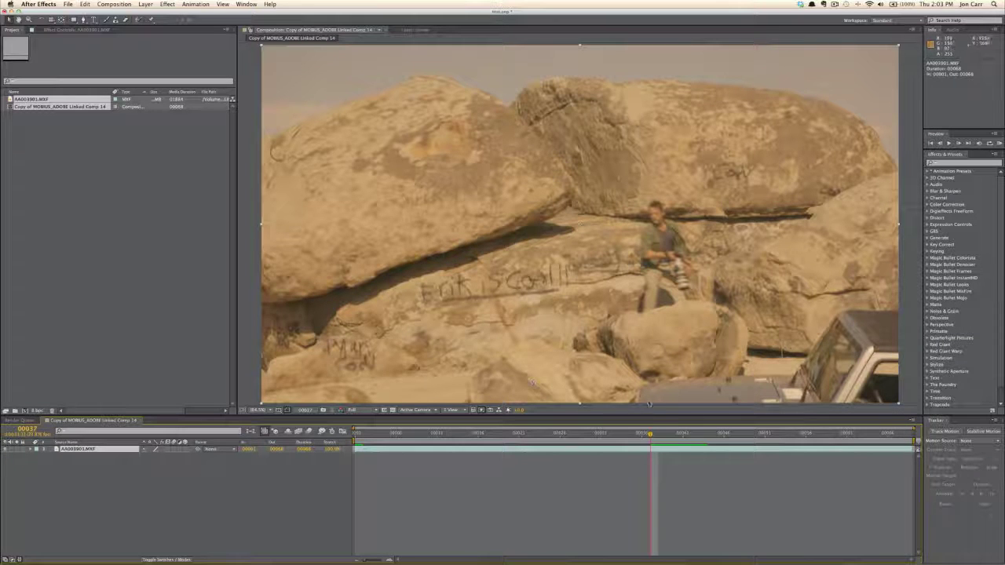
click(682, 434)
drag(713, 435, 664, 431)
key(space)
click(108, 5)
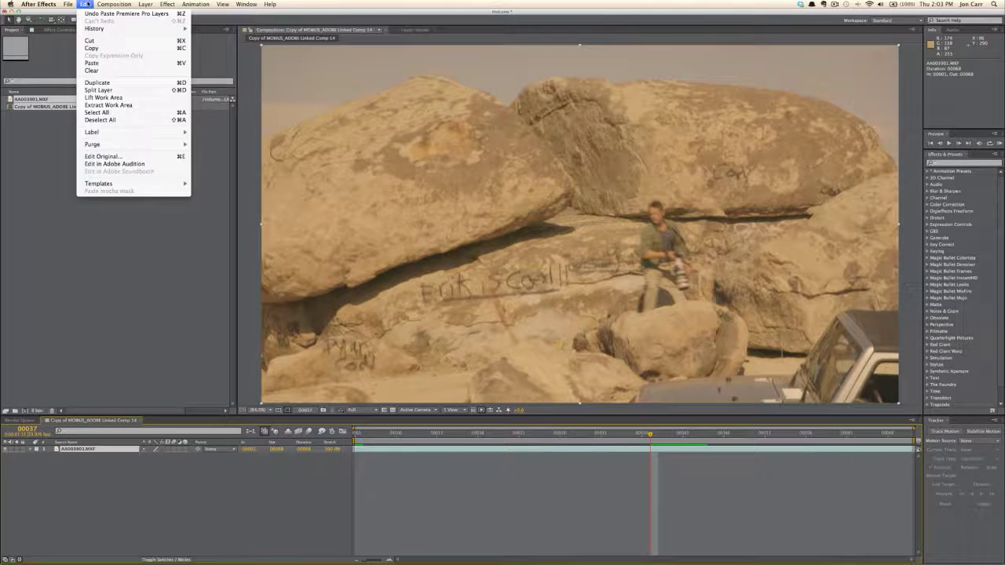
mouse_move(146, 6)
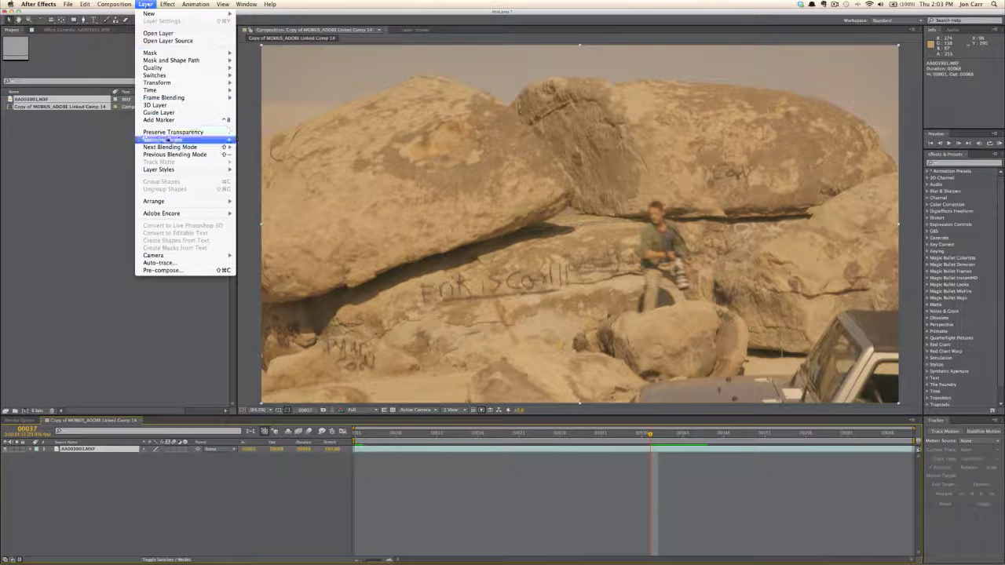
click(157, 120)
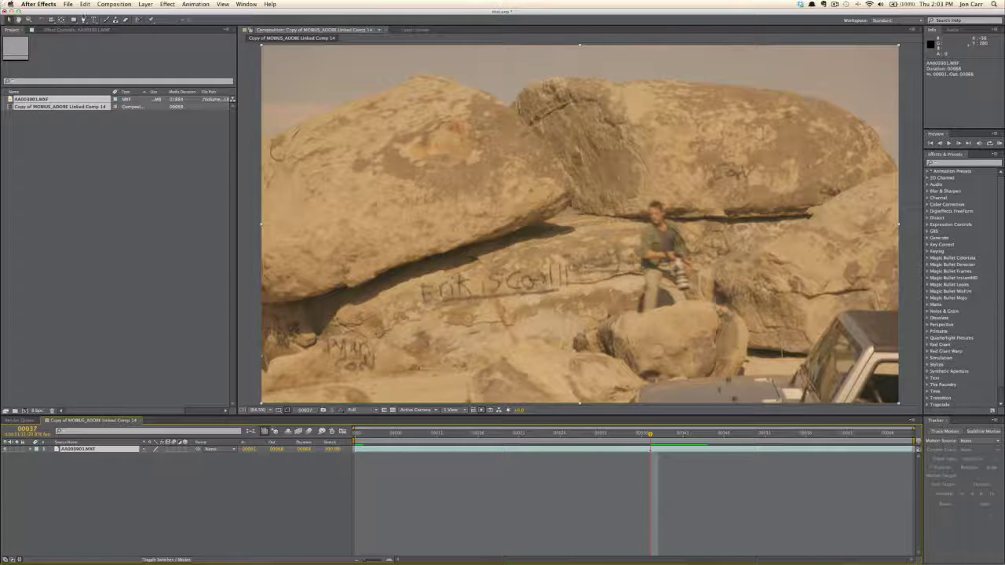
Save the current frame as a layered Photoshop file named Adobe_Plate in the Stills folder
click(114, 4)
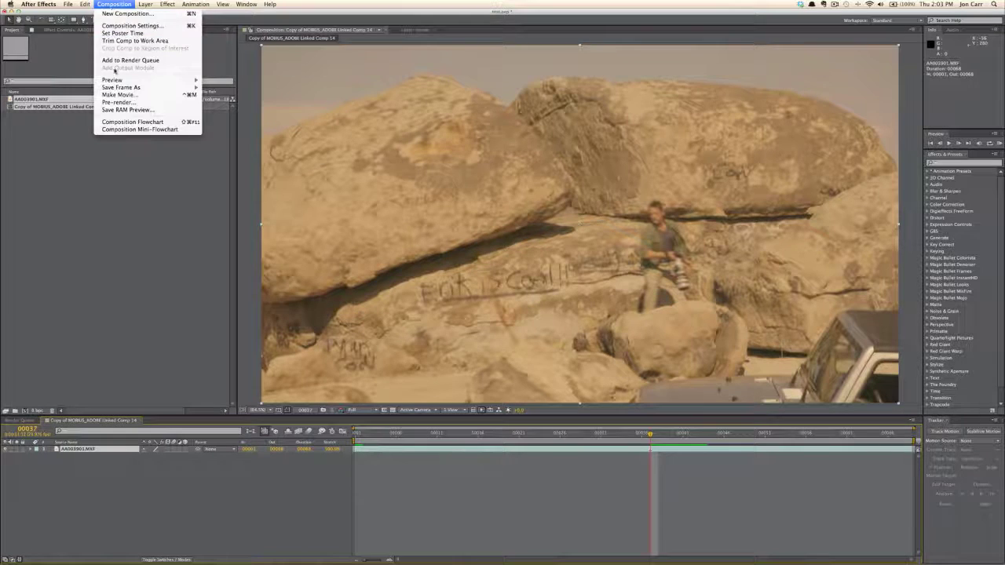
mouse_move(113, 81)
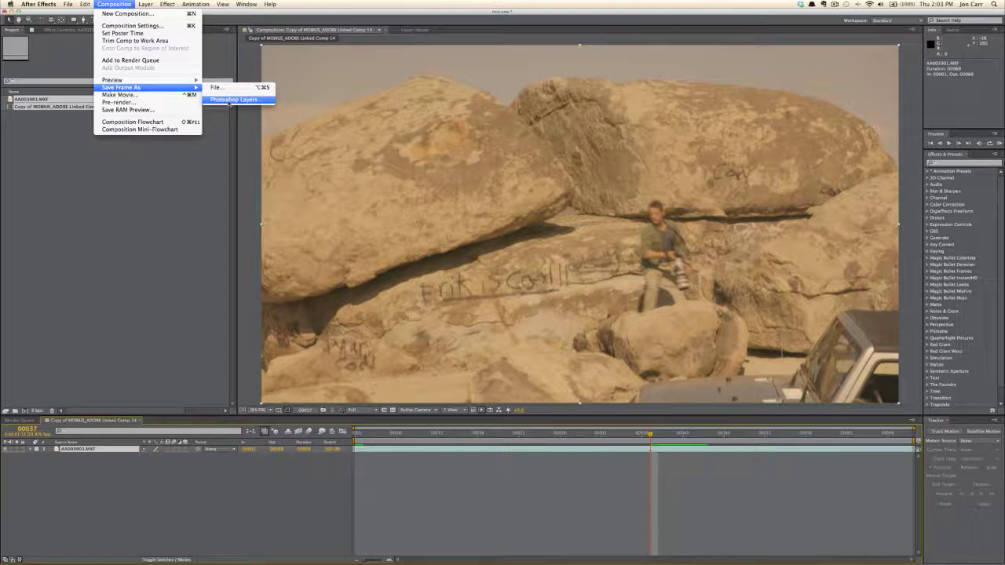
click(388, 267)
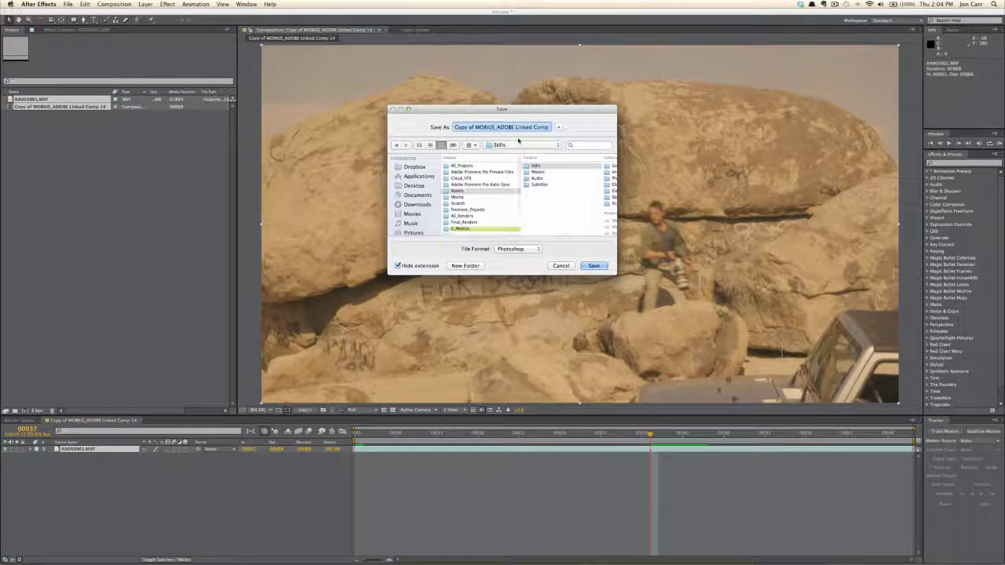
key(BackSpace)
text(A)
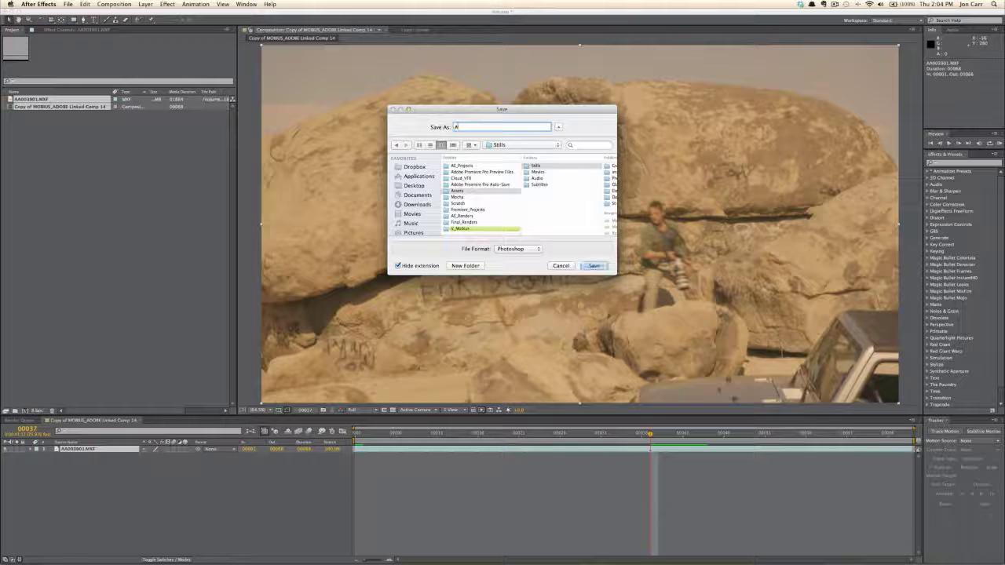
text(dobe_Rock)
key(Return)
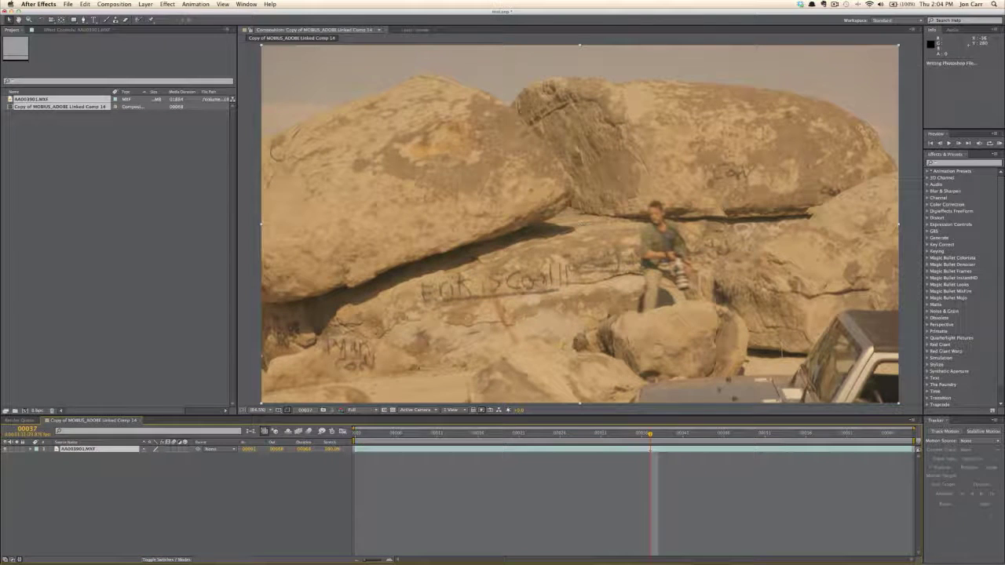
Switch to Photoshop and open Adobe_Plate.psd from the Stills folder
key(super+Tab)
key(super+Tab)
key(super+Tab)
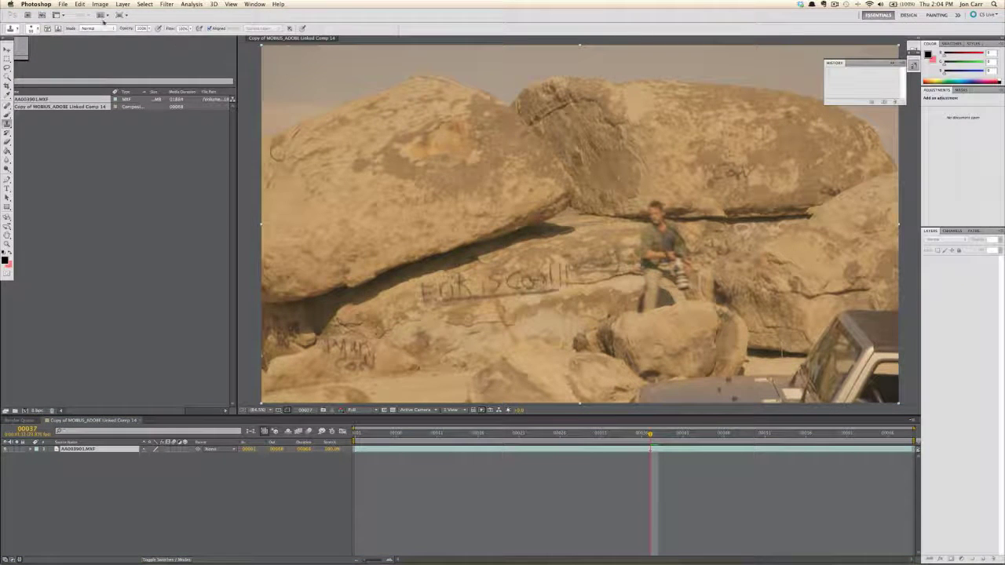
click(67, 5)
click(72, 22)
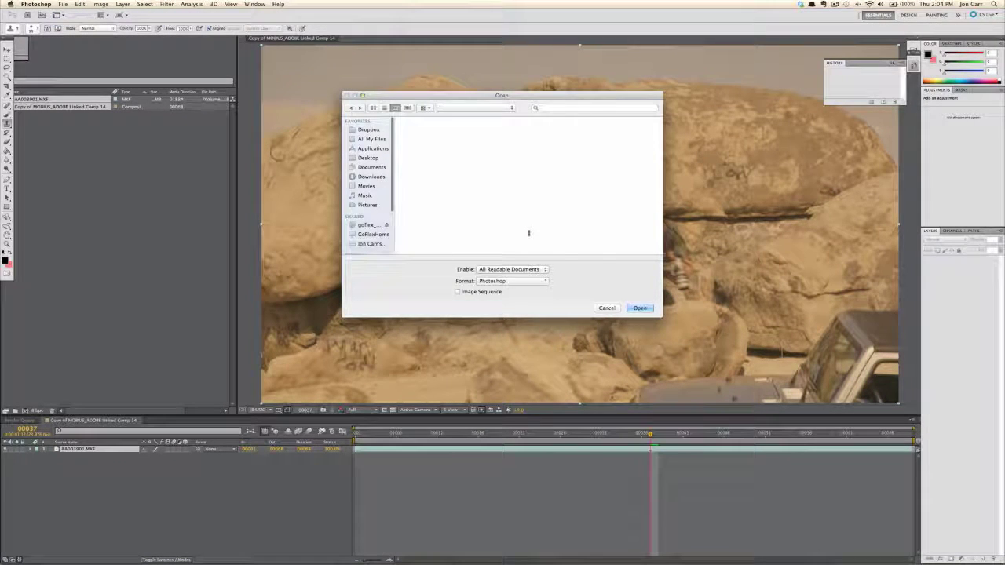
click(578, 184)
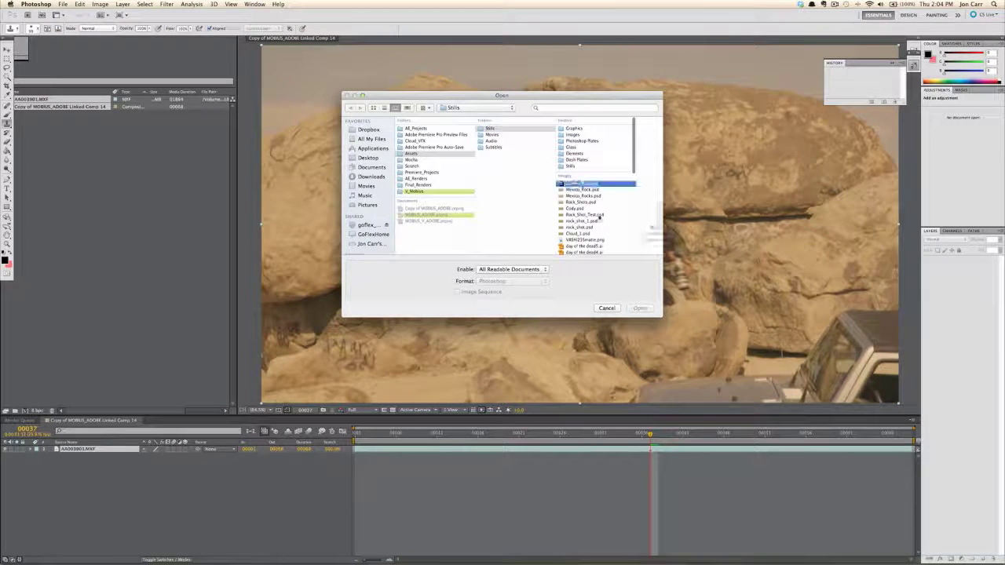
click(640, 309)
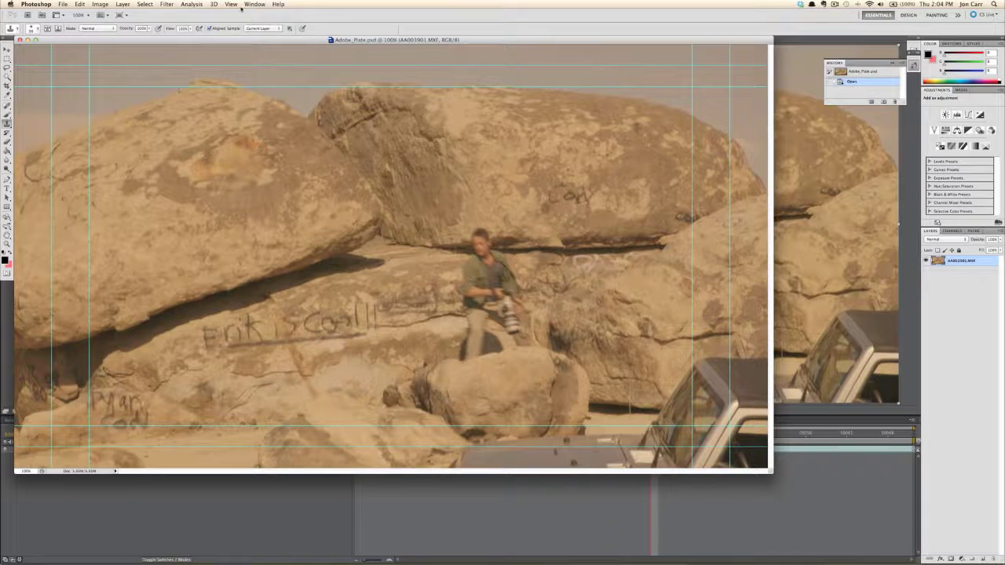
Clear all guides from the Adobe_Plate image and shift its document window slightly
click(232, 5)
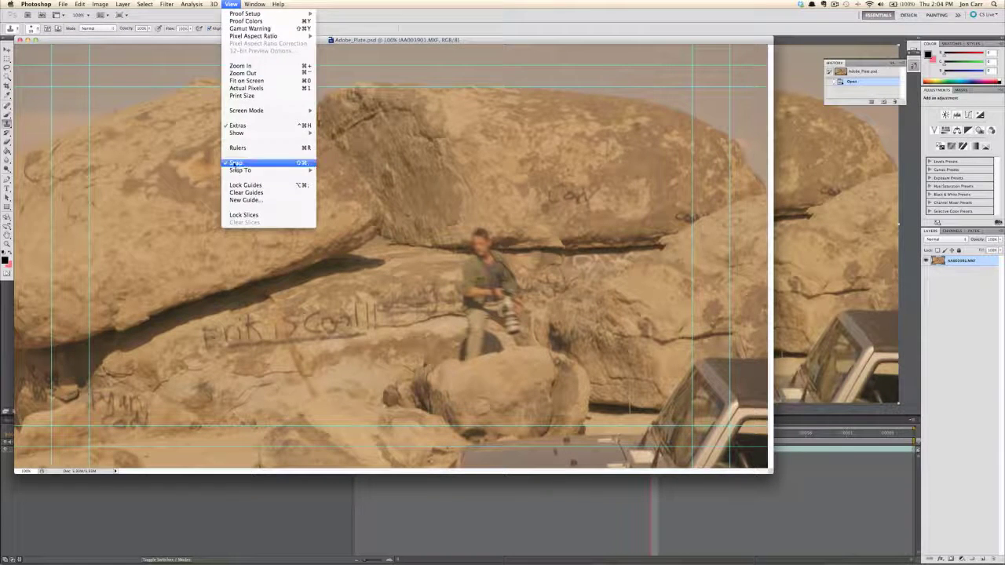
click(236, 193)
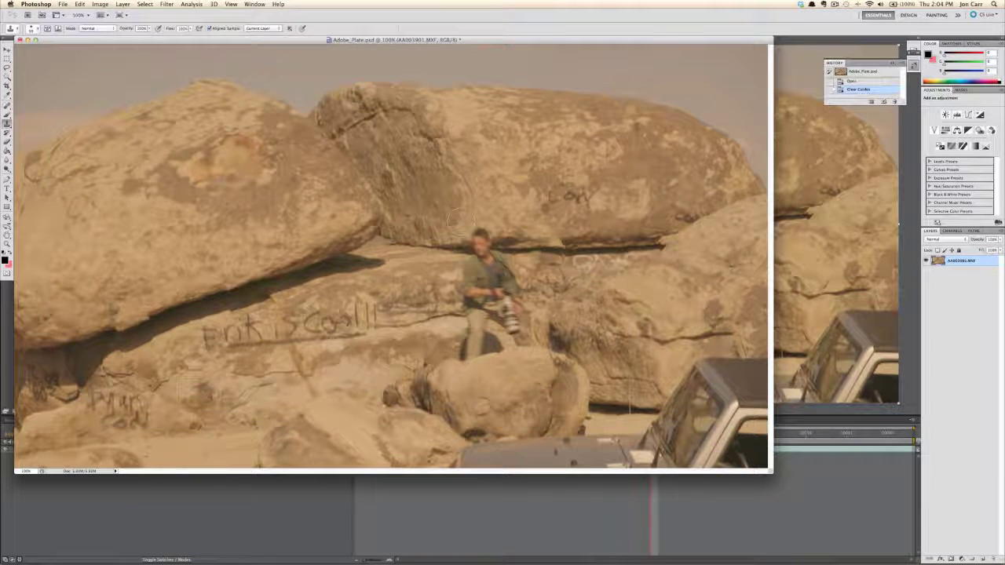
drag(220, 43, 222, 45)
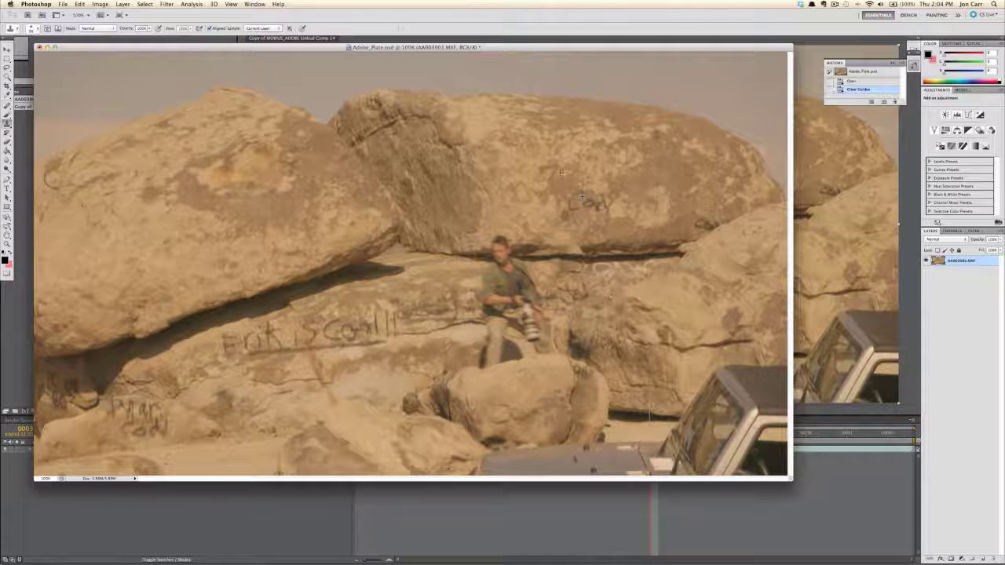
Paint out the graffiti on the large upper-right boulder with the Clone Stamp, using nearby rock texture, and save the file
mouse_move(570, 184)
mouse_down()
mouse_move(570, 208)
mouse_move(616, 209)
mouse_move(605, 207)
mouse_up()
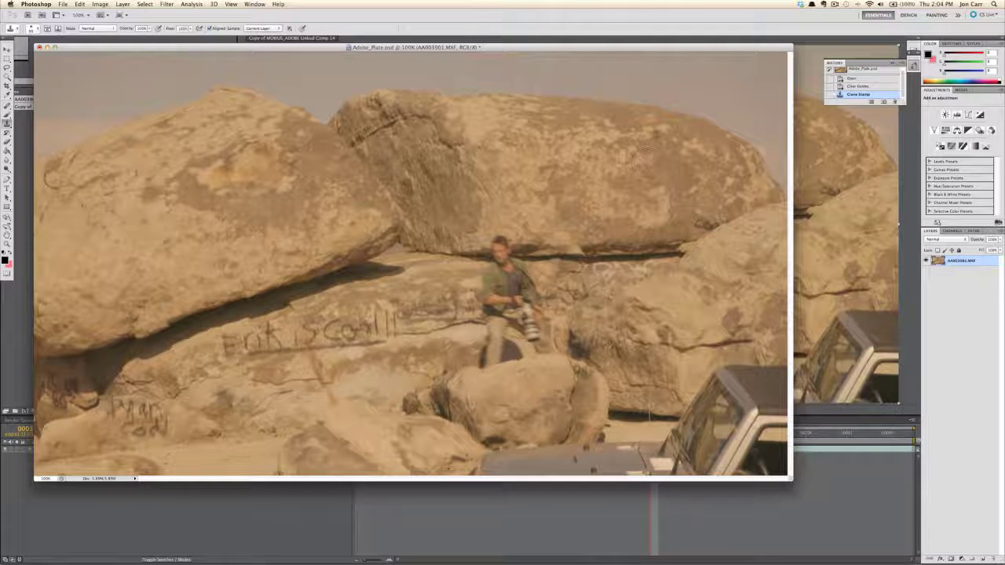
alt+click(637, 167)
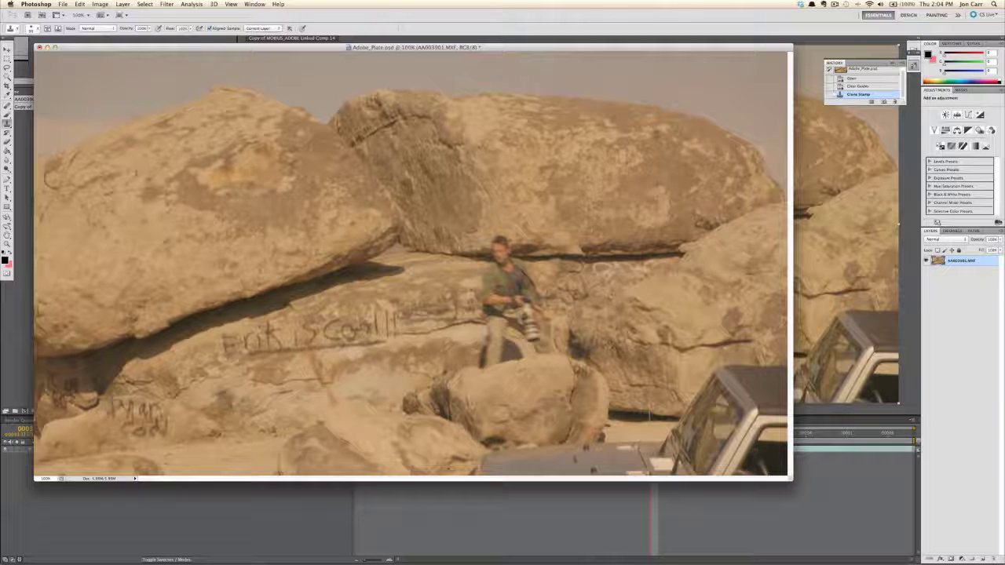
click(572, 202)
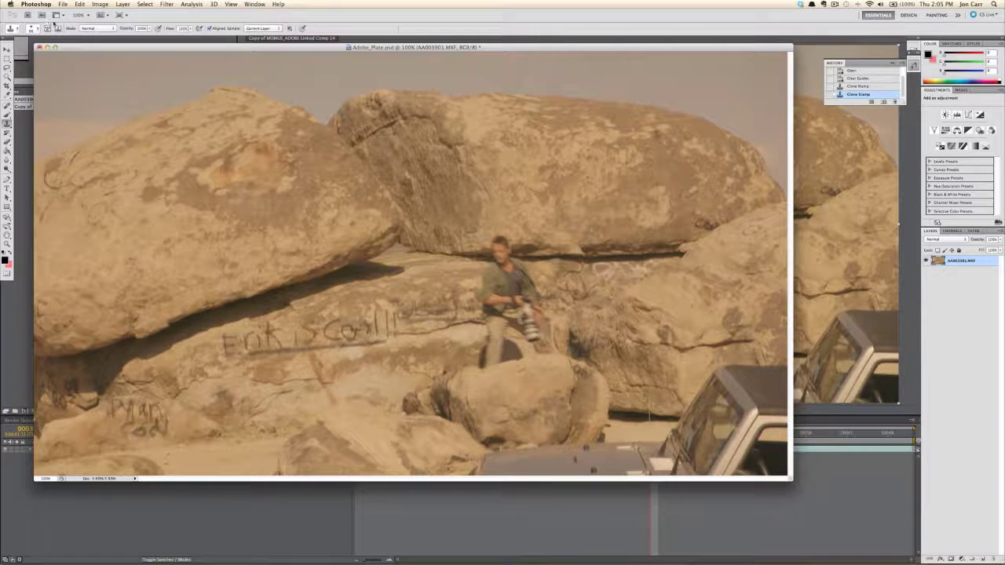
click(63, 4)
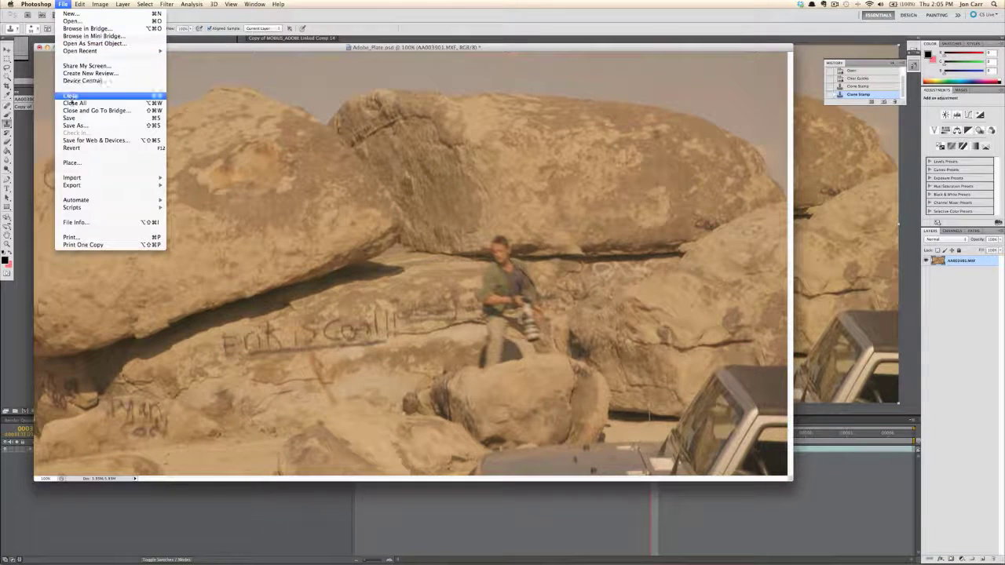
click(70, 118)
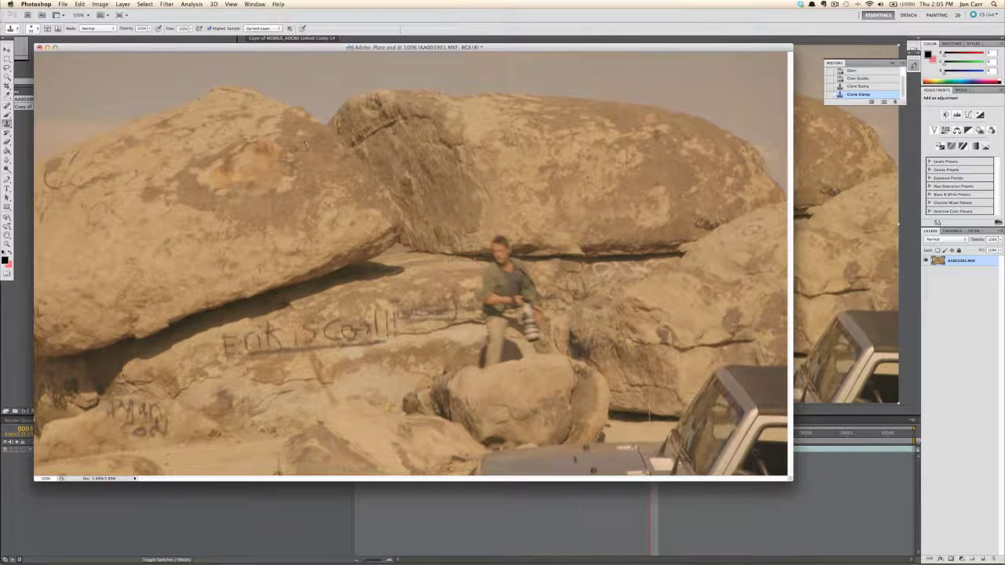
Switch to After Effects and import Adobe_Plate.psd from the Stills folder as footage with merged layers
key(super+Tab)
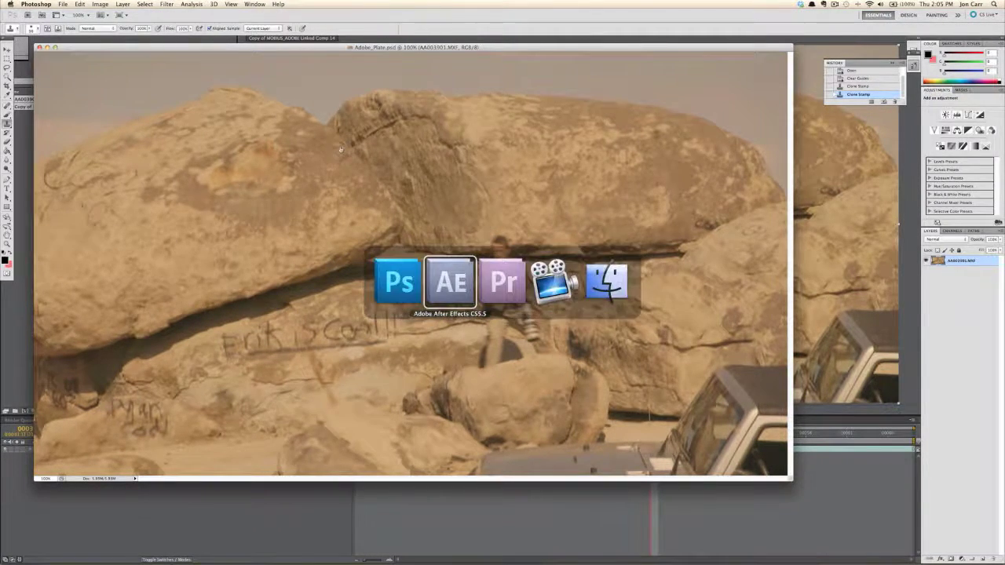
right_click(73, 164)
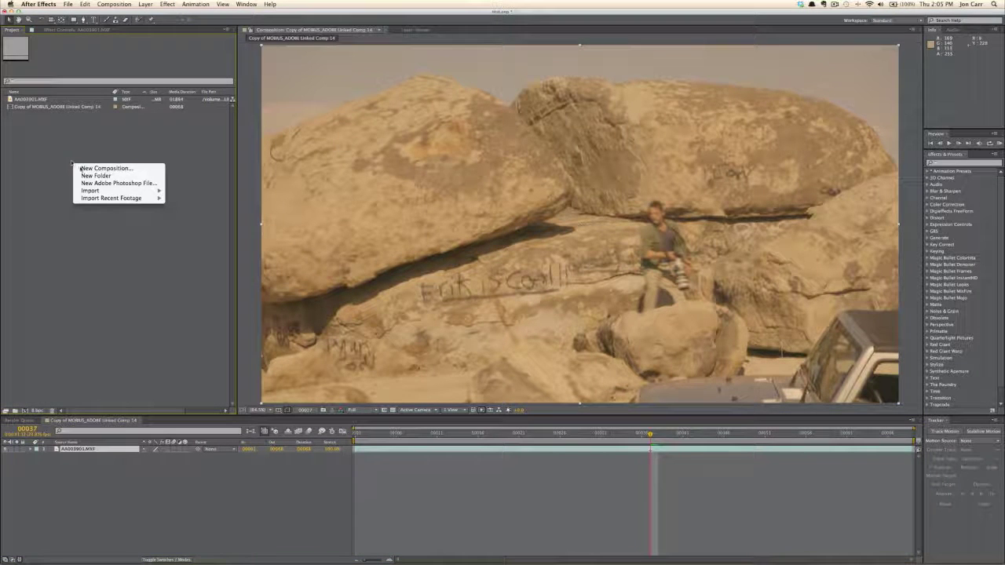
mouse_move(93, 191)
click(181, 191)
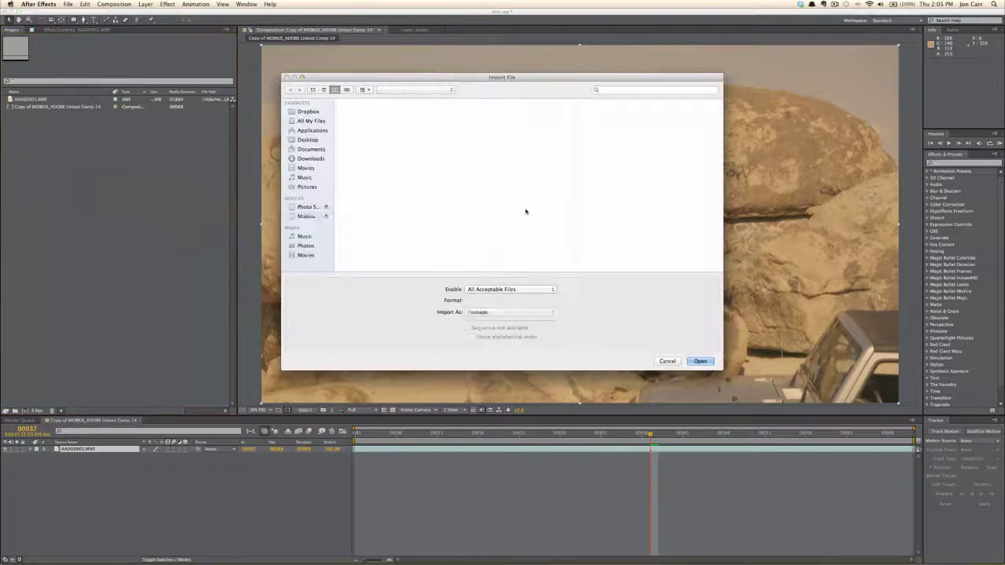
click(520, 165)
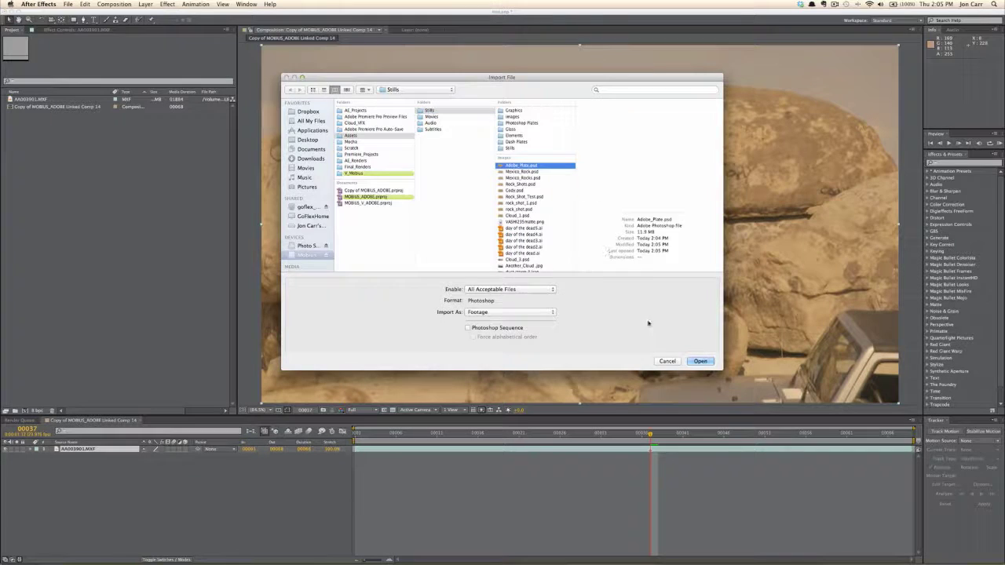
click(698, 360)
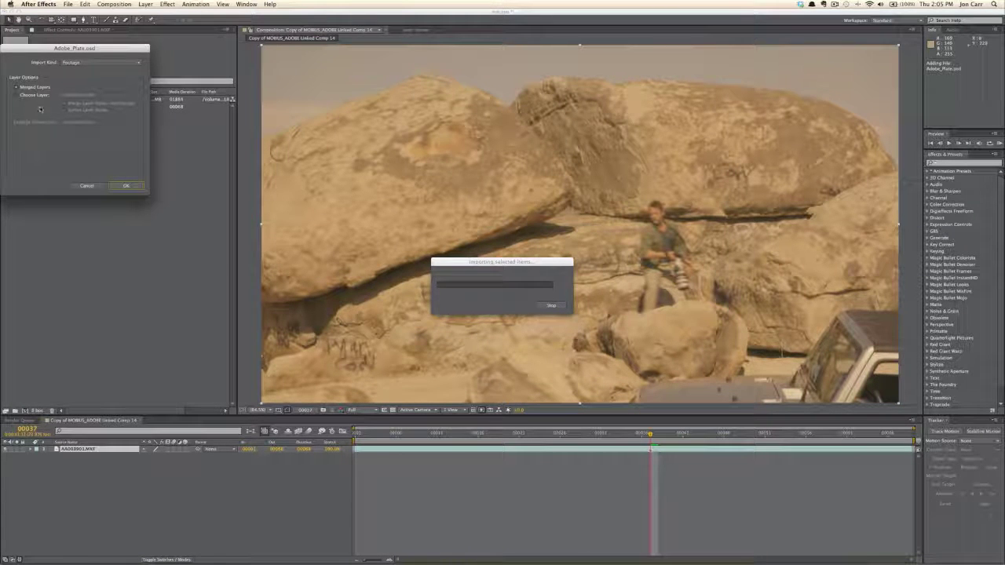
click(127, 187)
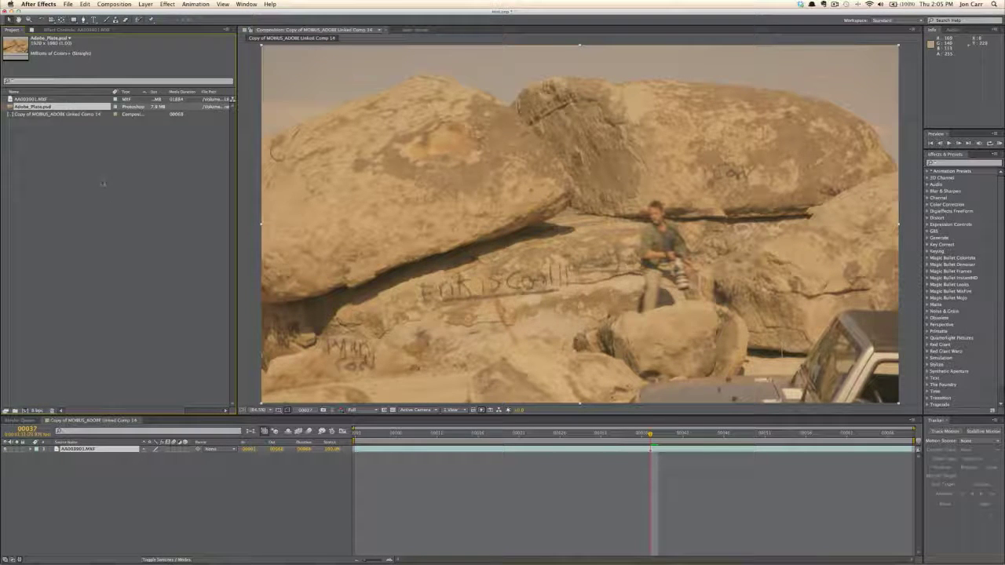
Add Adobe_Plate.psd to the composition above the AA003901.MXF layer and turn off its visibility
drag(11, 107, 38, 446)
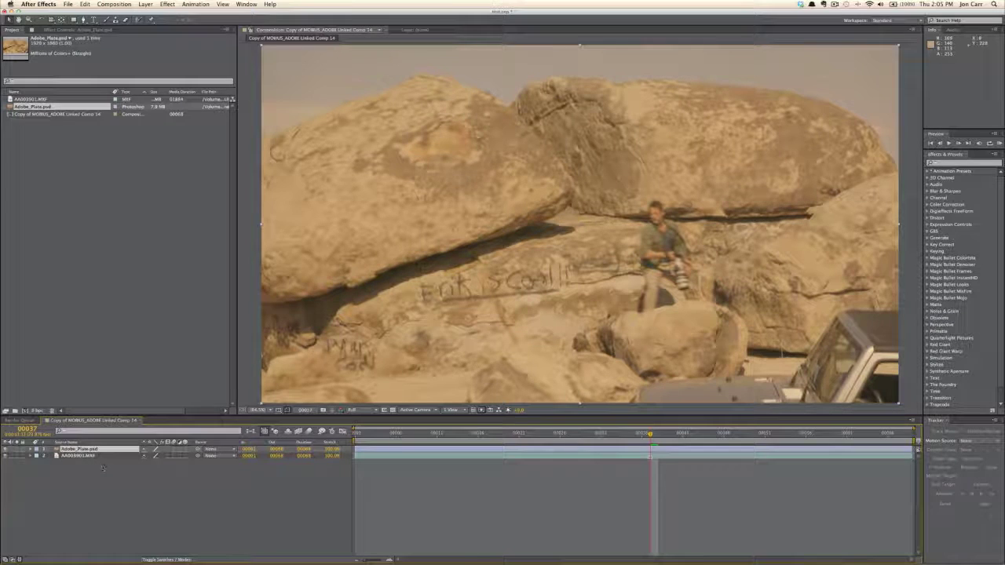
click(5, 450)
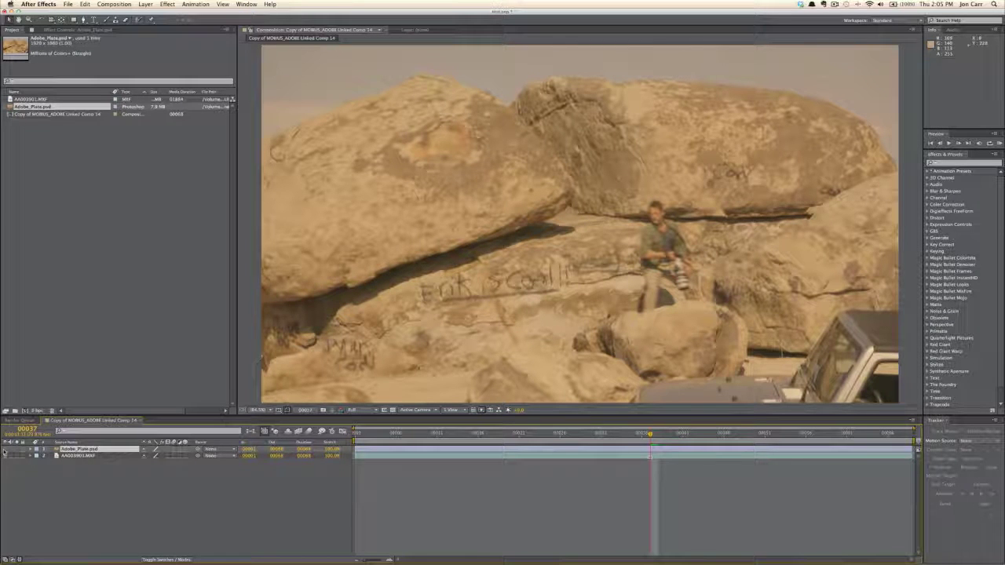
Toggle the Adobe_Plate.psd layer to compare the retouched boulder with the original footage, leaving the plate visible
click(5, 450)
click(5, 450)
click(5, 450)
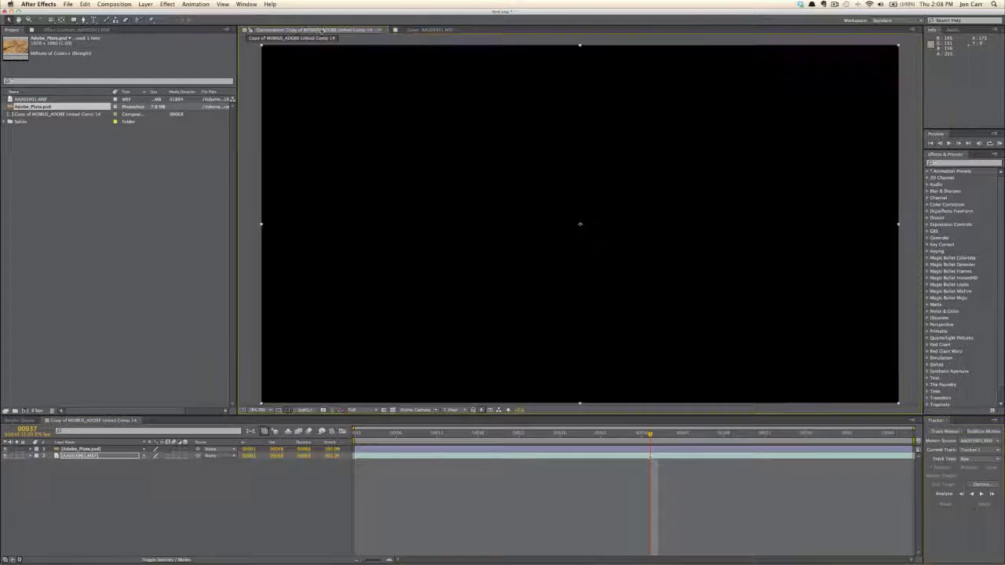
Return to the composition view, add a null object and rename it Tracker
click(322, 29)
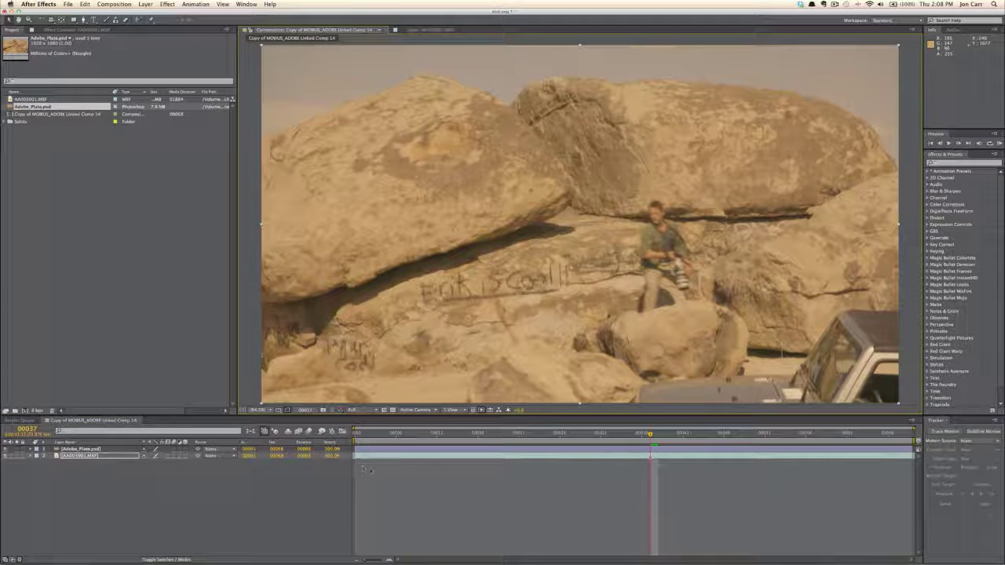
right_click(89, 483)
mouse_move(110, 490)
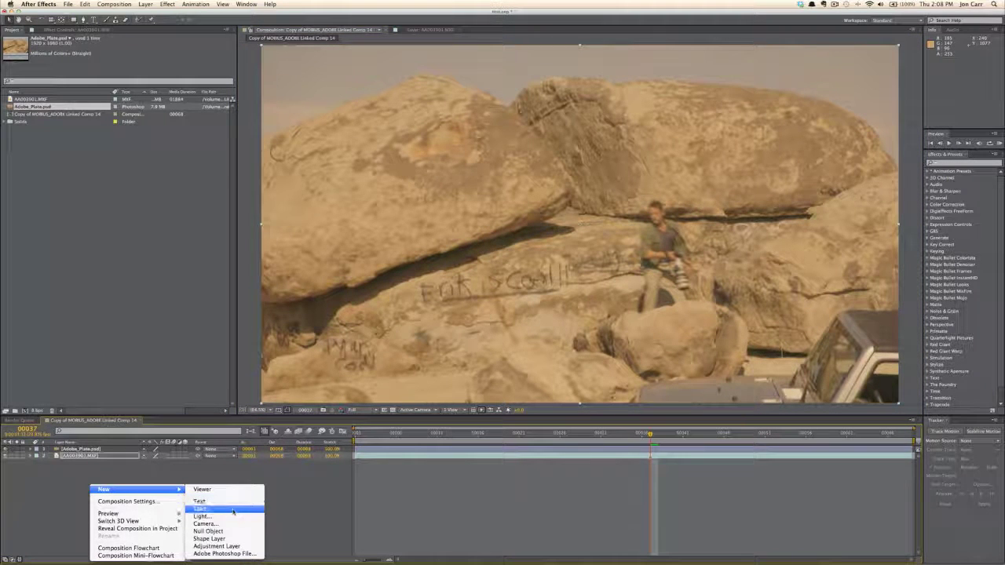
click(209, 532)
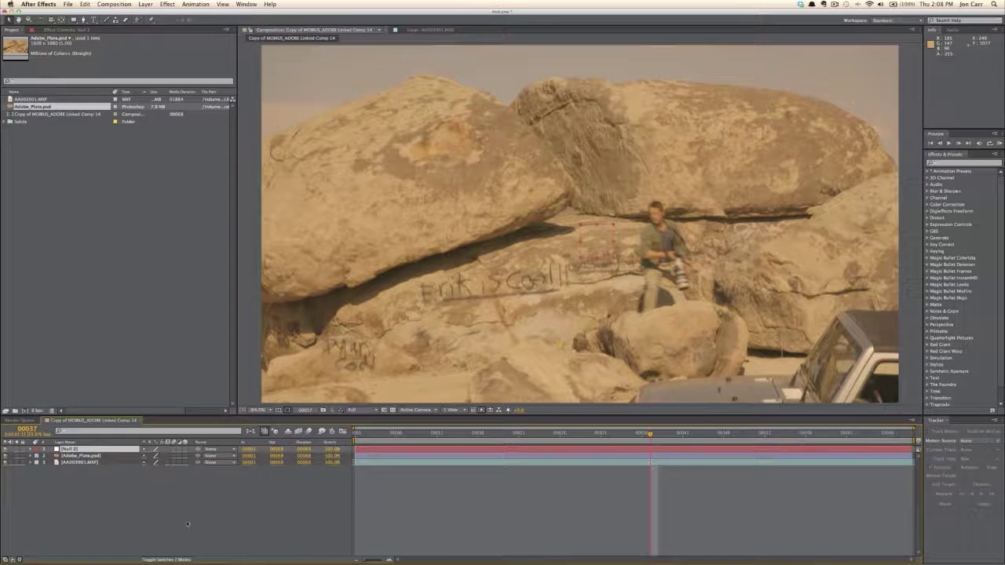
key(Return)
text(Tra)
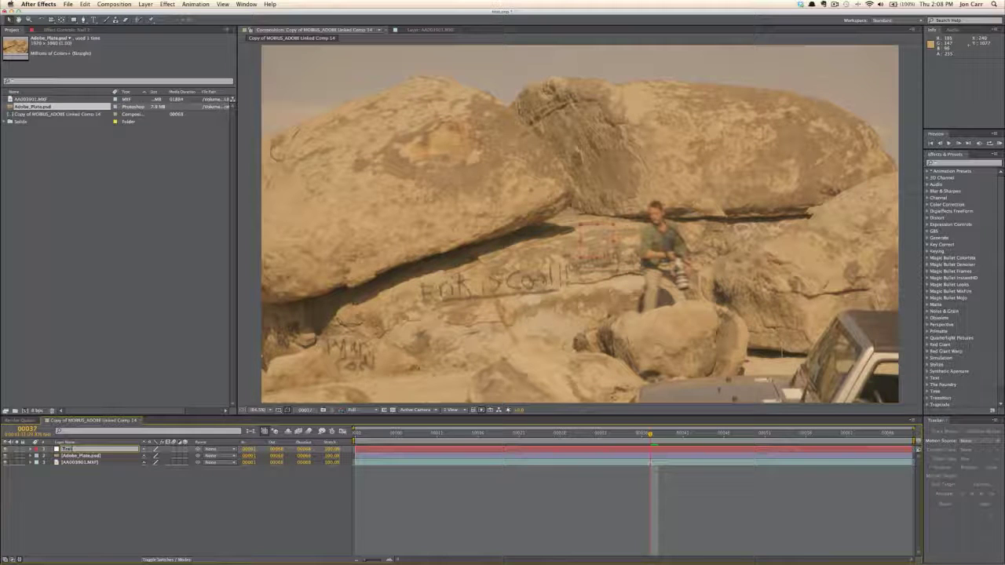
key(Return)
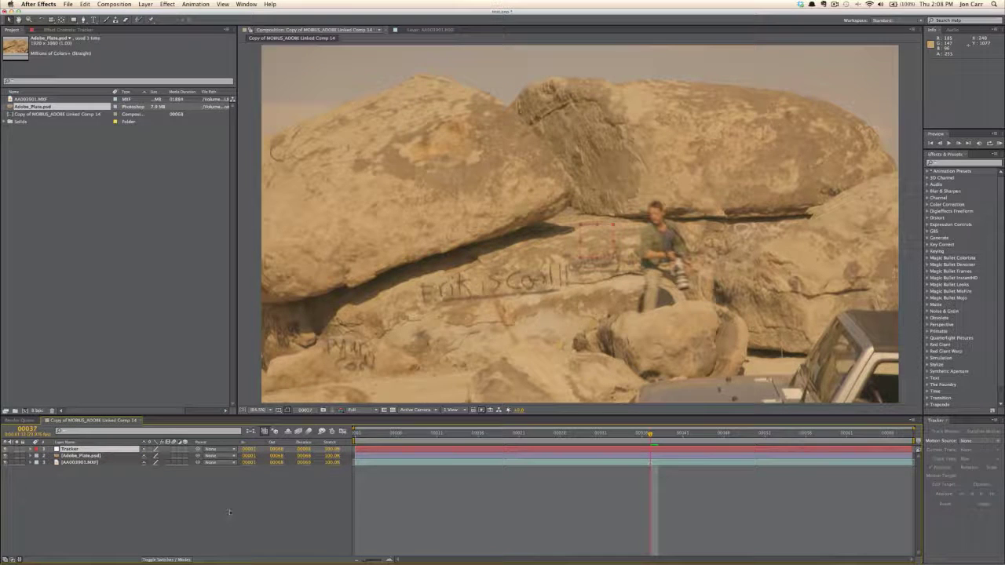
Start motion tracking on AA003901.MXF, place the track point beside the graffiti on the upper-right boulder, and analyze forward
click(487, 464)
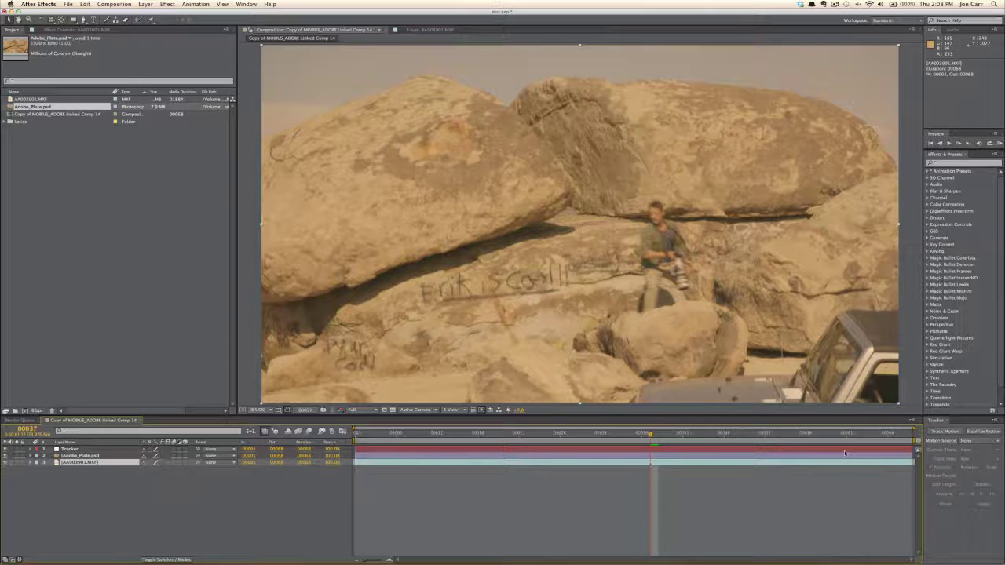
click(946, 432)
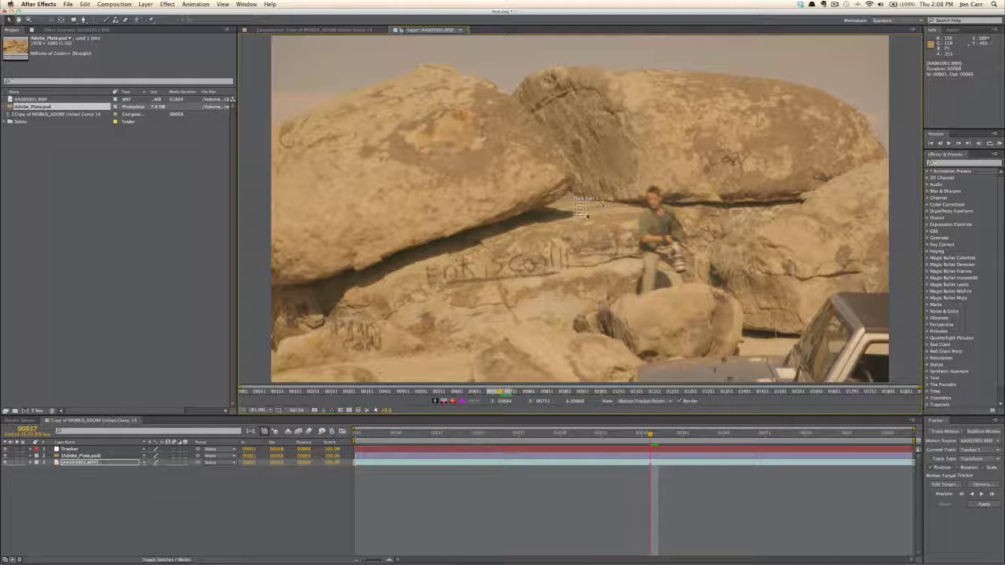
drag(585, 213, 709, 175)
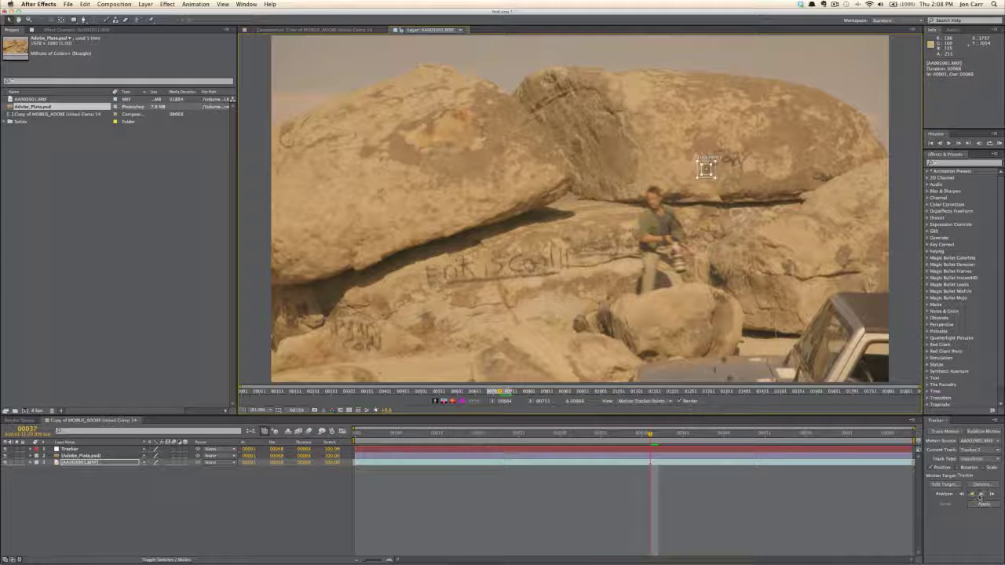
click(981, 495)
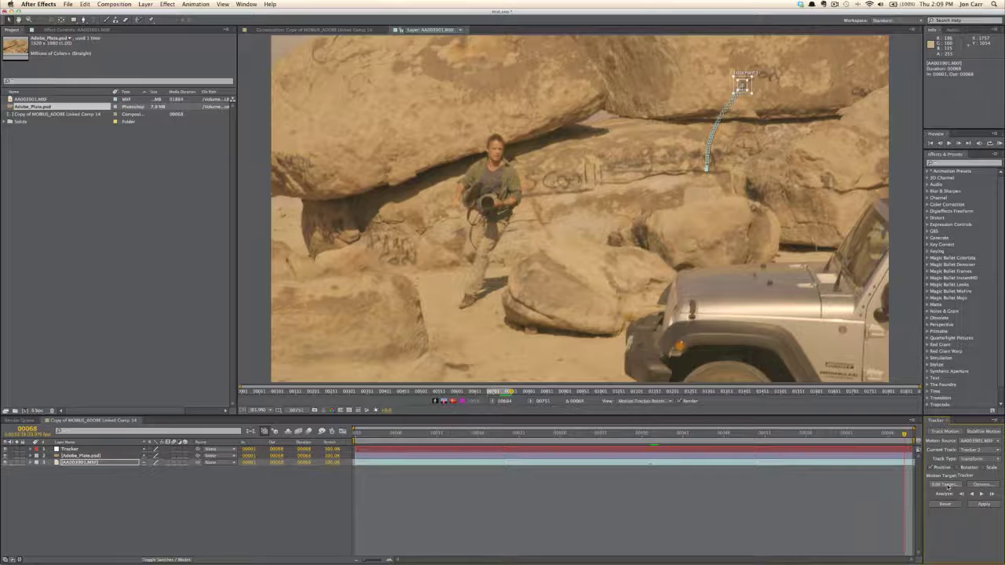
Confirm the Tracker null as the motion target and return the playhead to frame 37
click(948, 485)
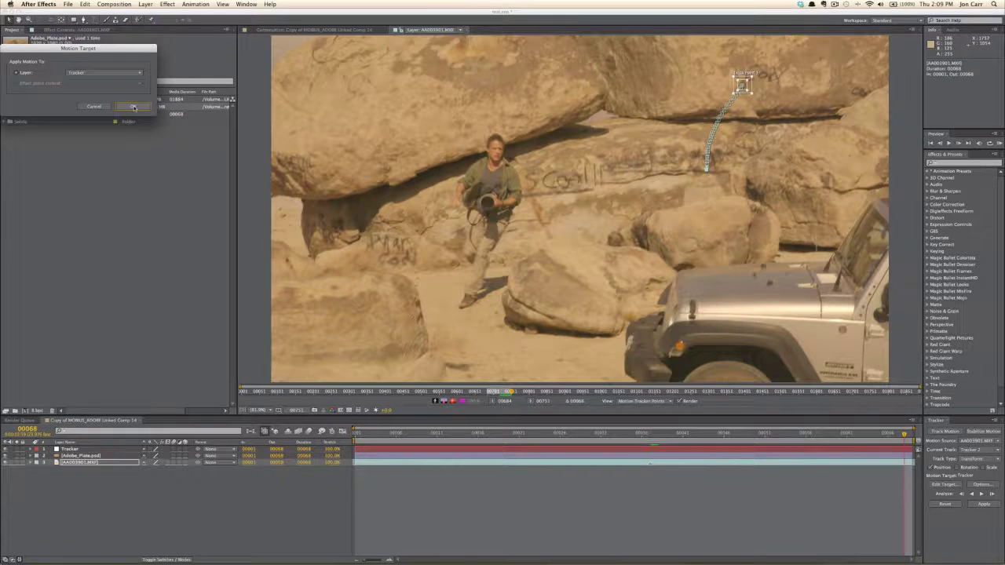
click(133, 107)
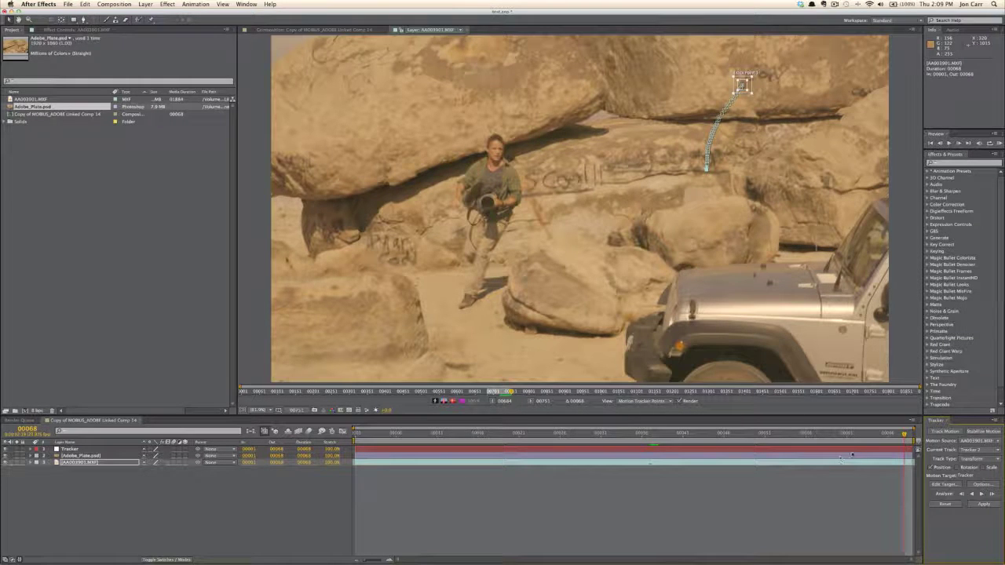
drag(905, 435, 652, 446)
key(Page_Up)
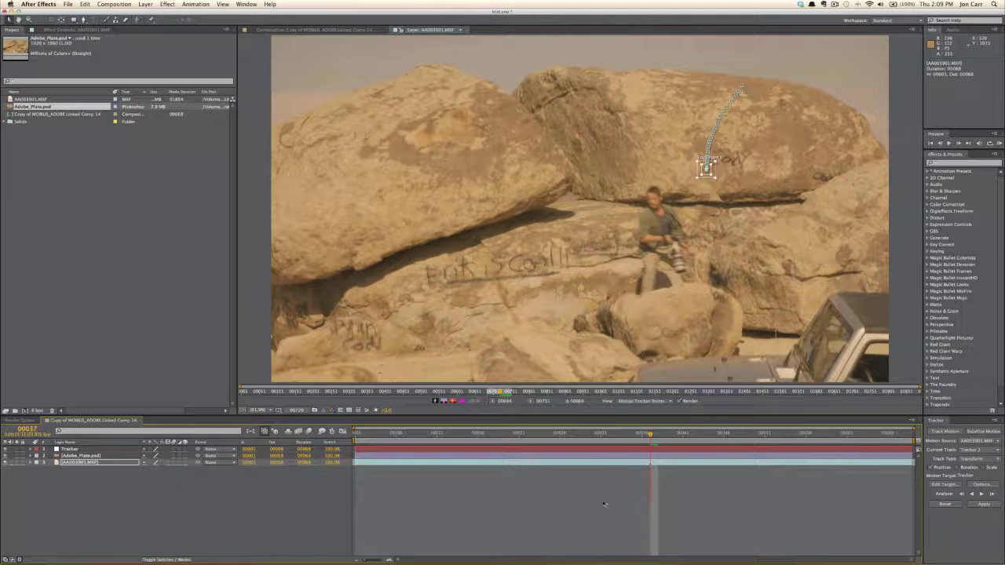
Check the Tracker null in the composition, reopen the footage's track, and apply the tracking data to X and Y
click(314, 29)
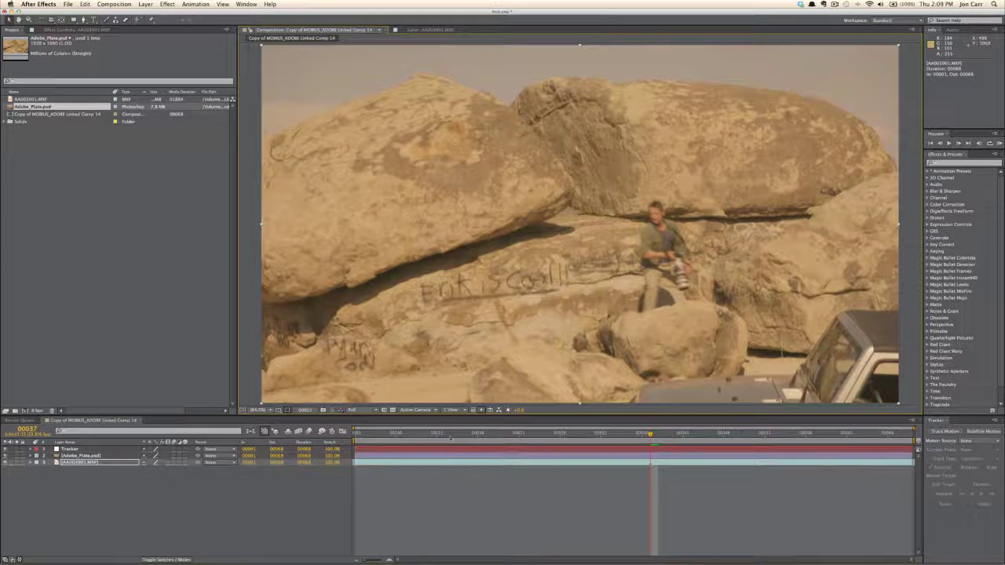
click(666, 448)
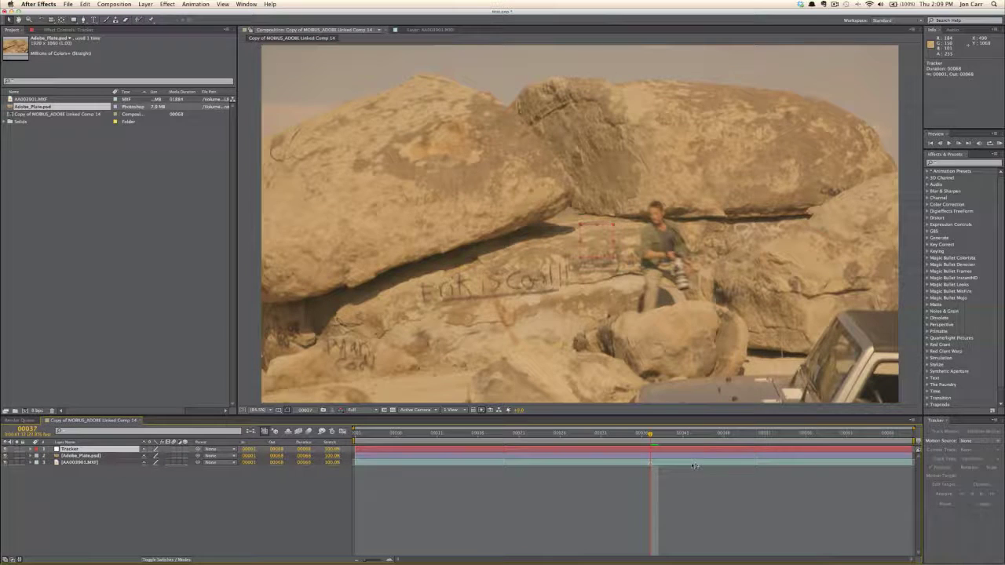
click(696, 463)
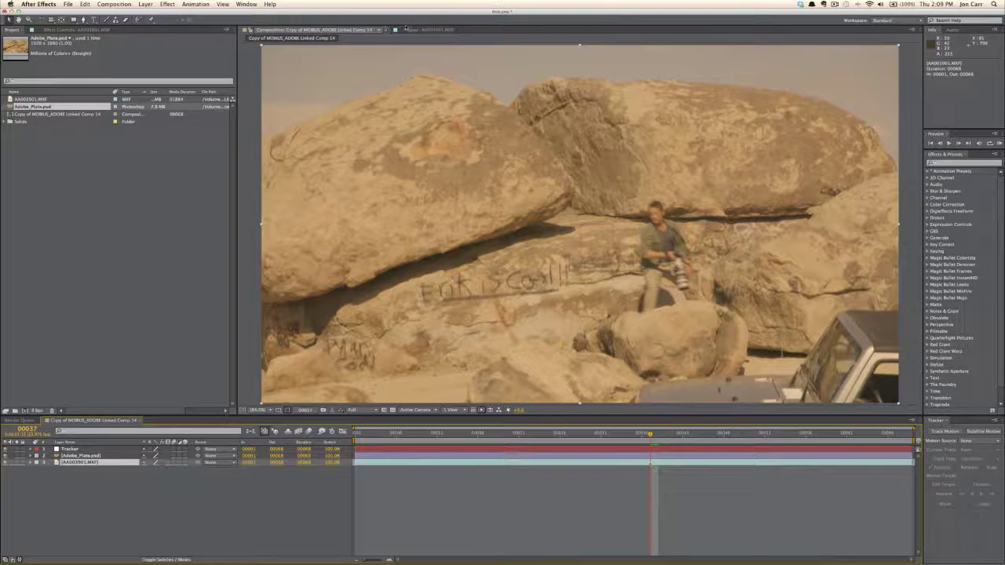
click(428, 30)
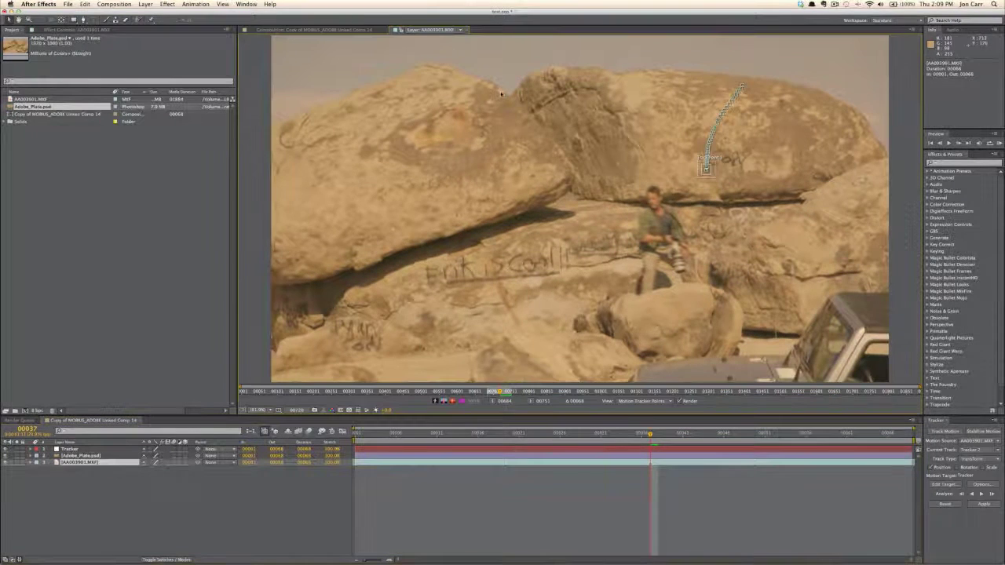
click(984, 505)
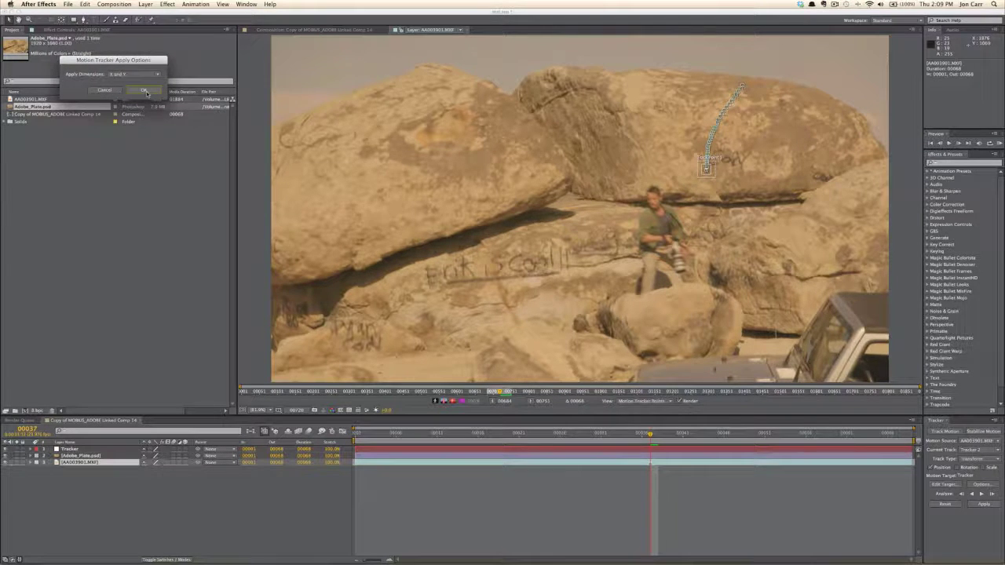
click(144, 91)
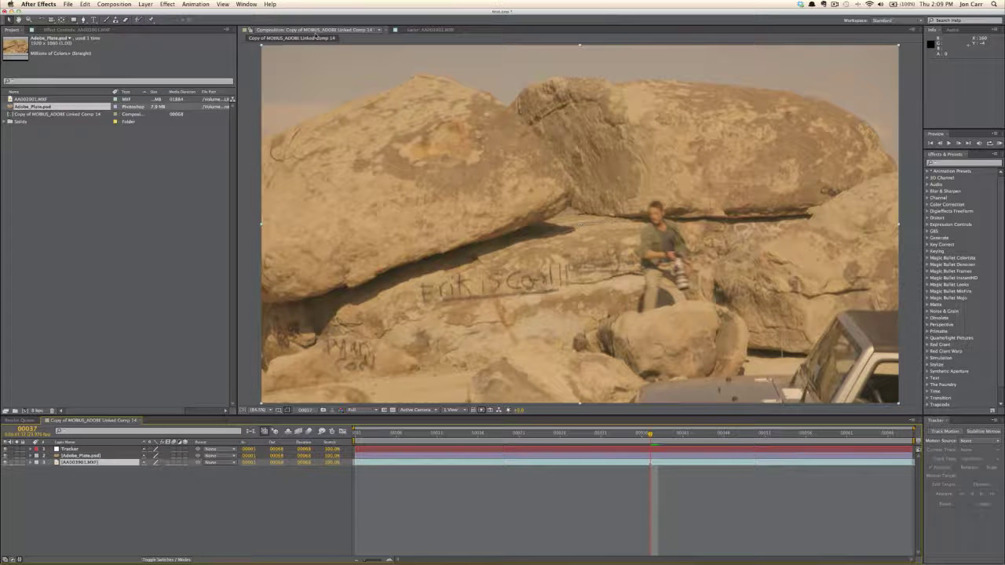
Reveal the Tracker null's position keyframes, parent Adobe_Plate.psd to it, and scrub the timeline to check the linked motion
click(670, 451)
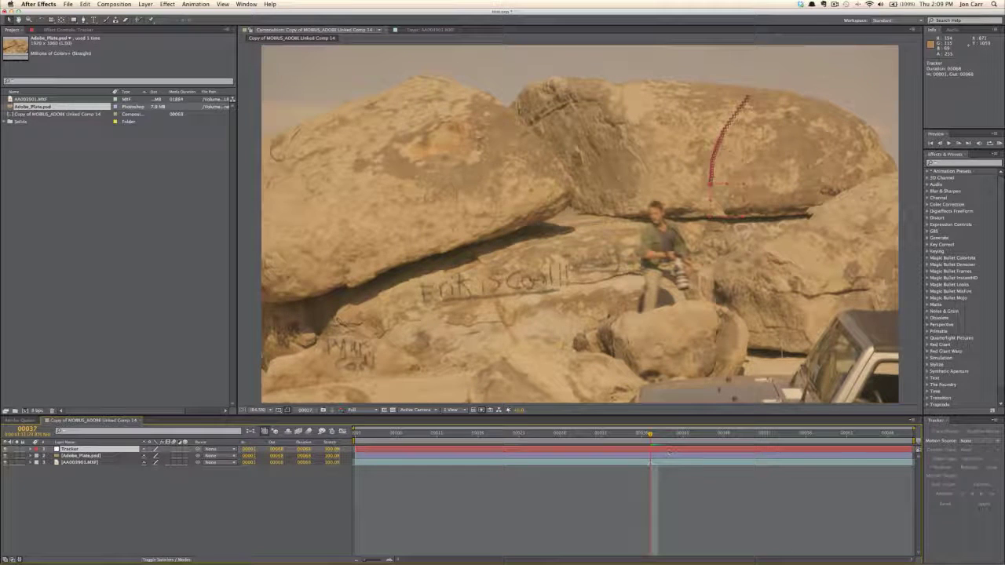
key(u)
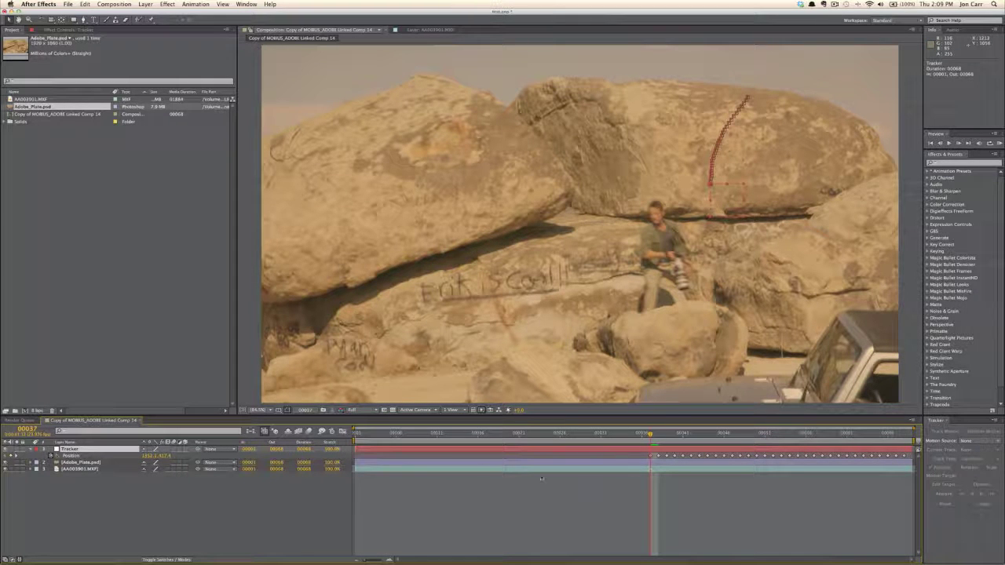
click(118, 463)
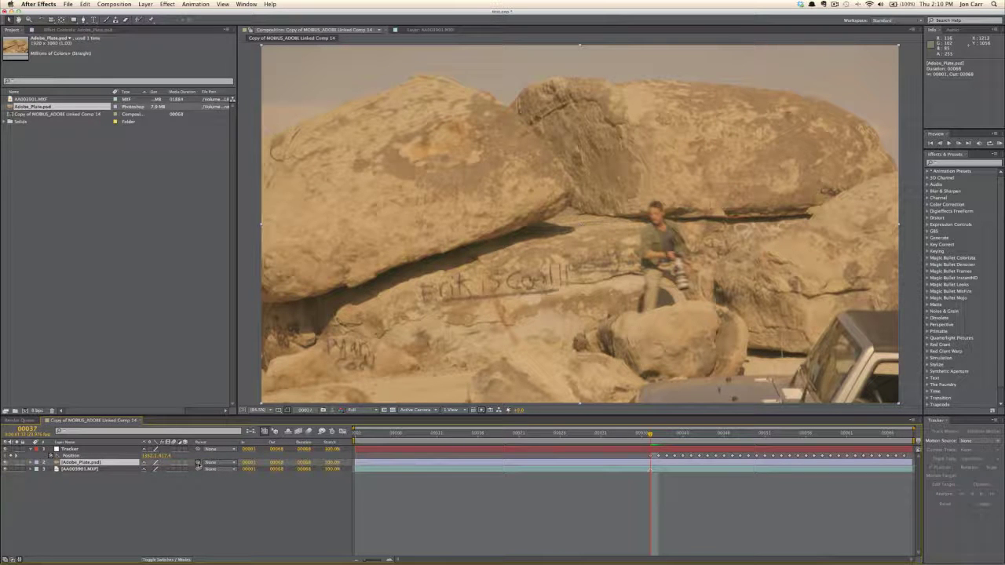
drag(197, 463, 105, 451)
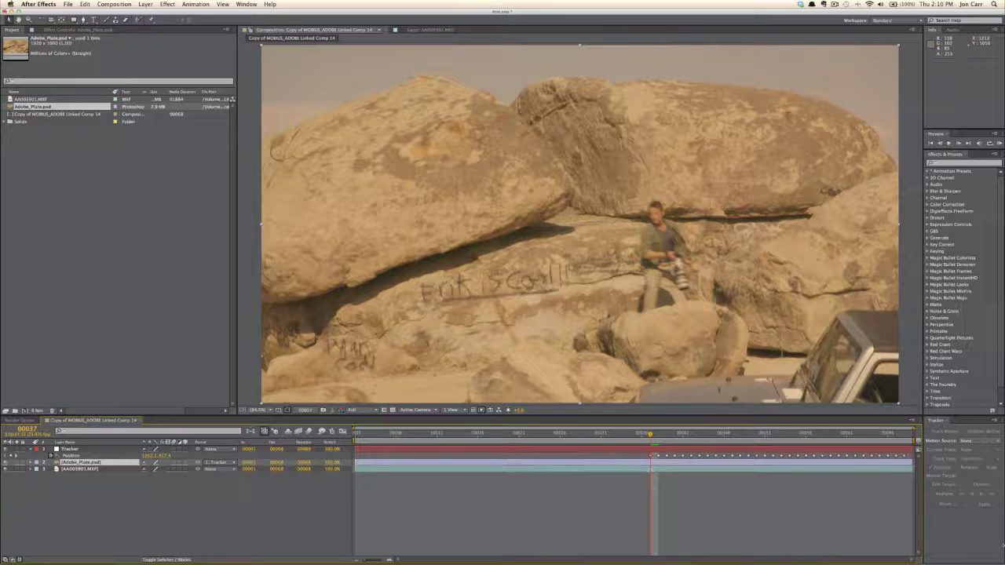
mouse_move(652, 434)
mouse_down()
mouse_move(879, 434)
mouse_move(651, 435)
mouse_up()
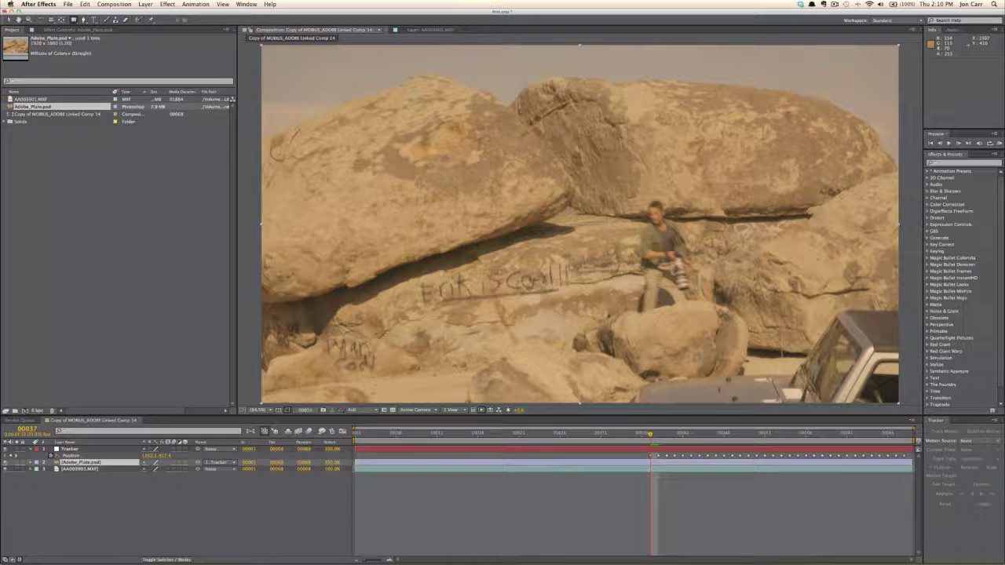
Draw a rectangular mask on Adobe_Plate.psd over the upper-right boulder's graffiti area, shift it slightly right, and scrub to check it
mouse_move(672, 156)
mouse_down()
mouse_move(697, 196)
mouse_move(777, 190)
mouse_up()
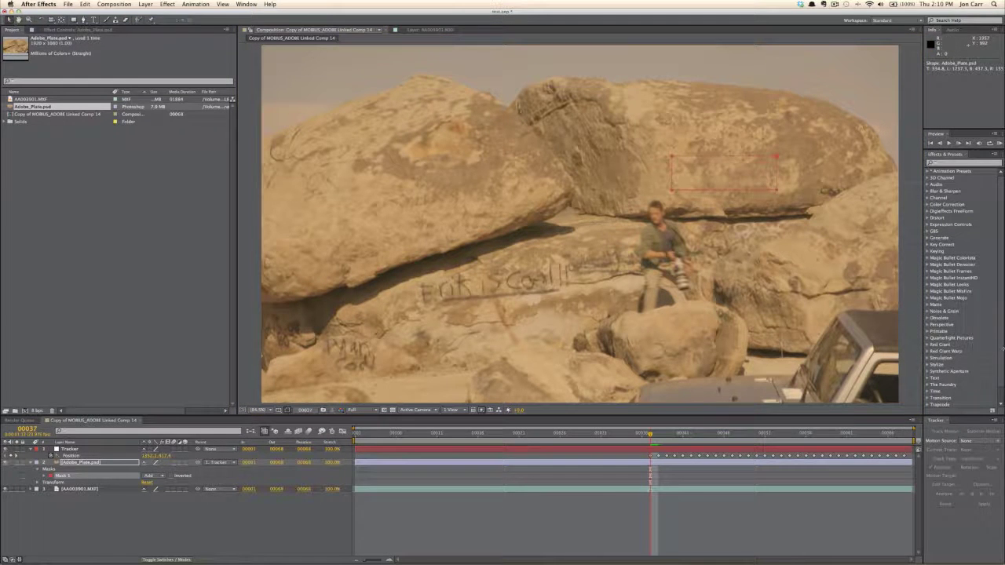
drag(673, 190, 688, 193)
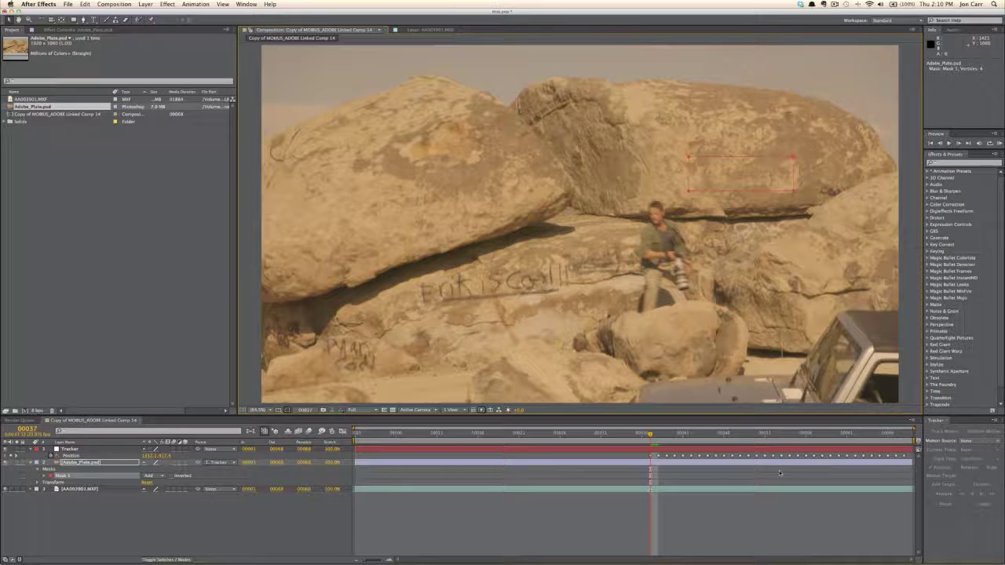
click(696, 469)
mouse_move(650, 434)
mouse_down()
mouse_move(906, 436)
mouse_move(651, 437)
mouse_up()
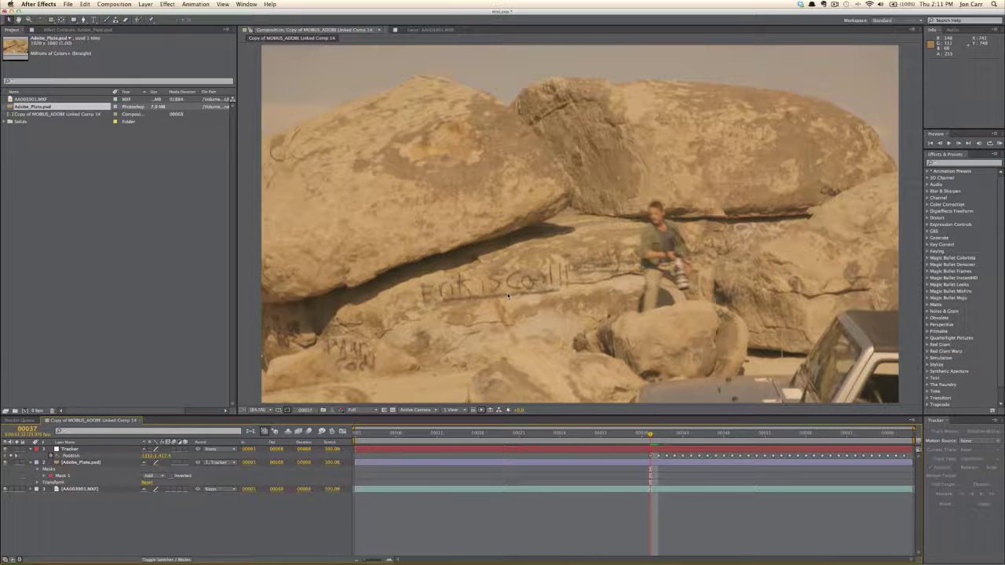
Switch to Photoshop and clone nearby rock texture over the left part of the graffiti lettering on the middle rock
key(super+Tab)
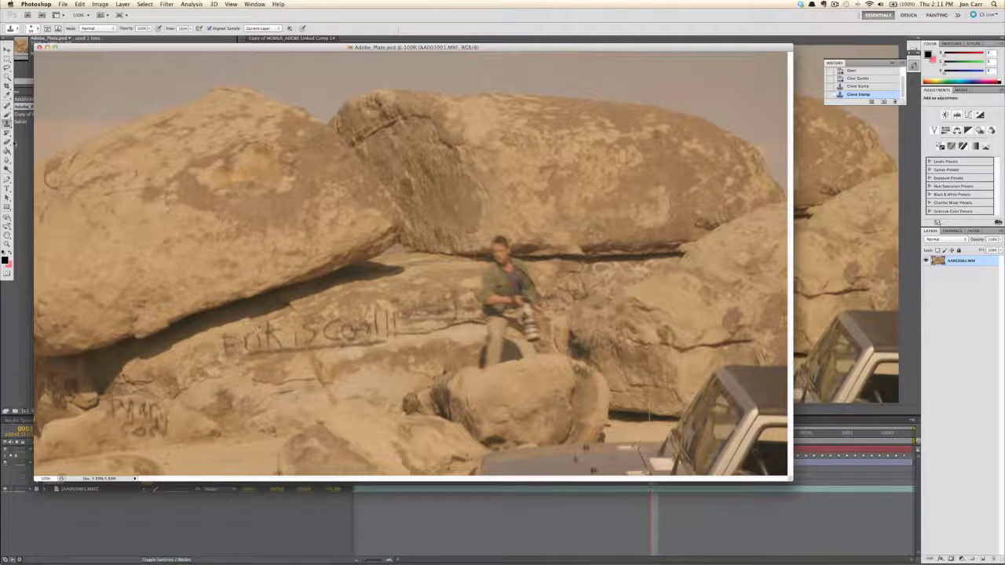
alt+click(246, 377)
mouse_move(228, 344)
mouse_down()
mouse_move(234, 358)
mouse_move(291, 346)
mouse_up()
alt+click(282, 374)
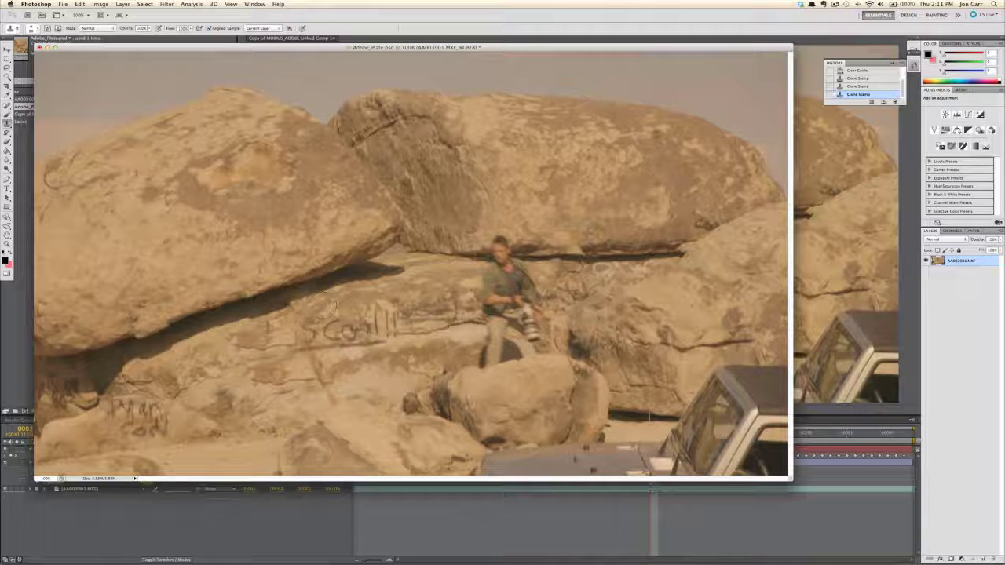
mouse_move(312, 320)
mouse_down()
mouse_move(322, 326)
mouse_move(240, 338)
mouse_move(241, 348)
mouse_move(390, 358)
mouse_move(389, 336)
mouse_move(322, 336)
mouse_move(356, 324)
mouse_up()
alt+click(350, 389)
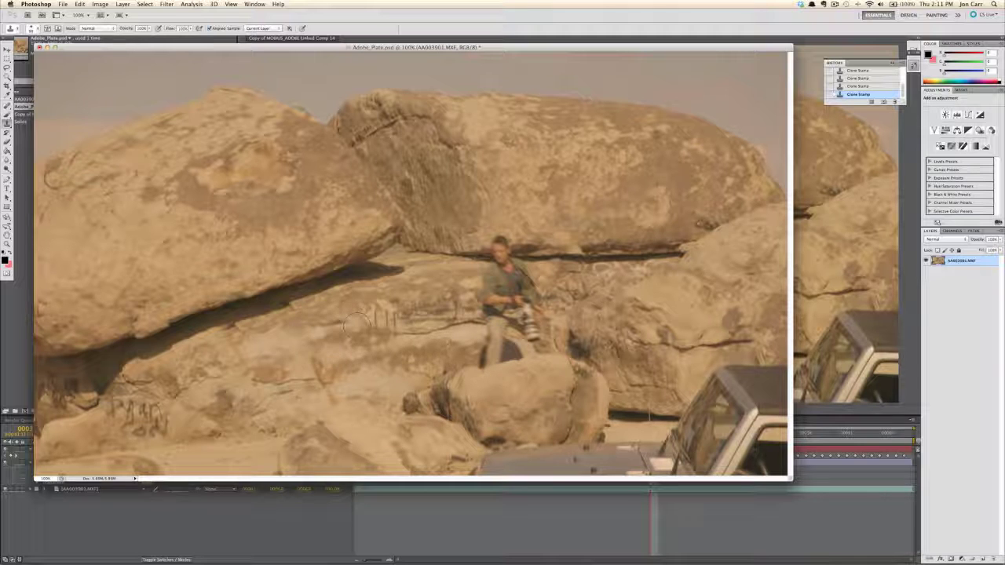
Clone out the remaining graffiti up to the seated man, save Adobe_Plate.psd, and switch back to After Effects
alt+click(427, 351)
mouse_move(391, 328)
mouse_down()
mouse_move(330, 319)
mouse_move(424, 360)
mouse_move(410, 302)
mouse_move(347, 321)
mouse_up()
drag(421, 312, 444, 313)
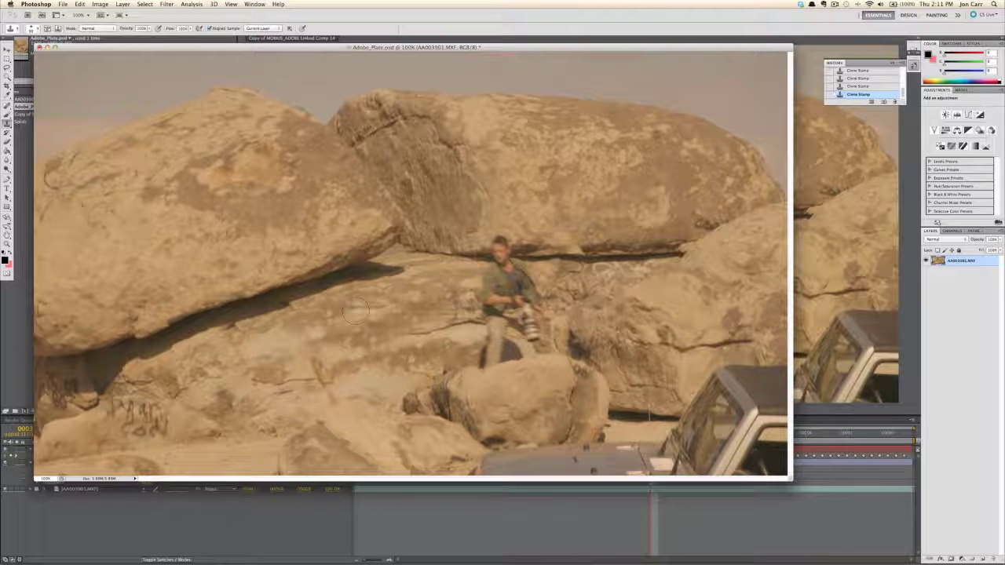
click(455, 306)
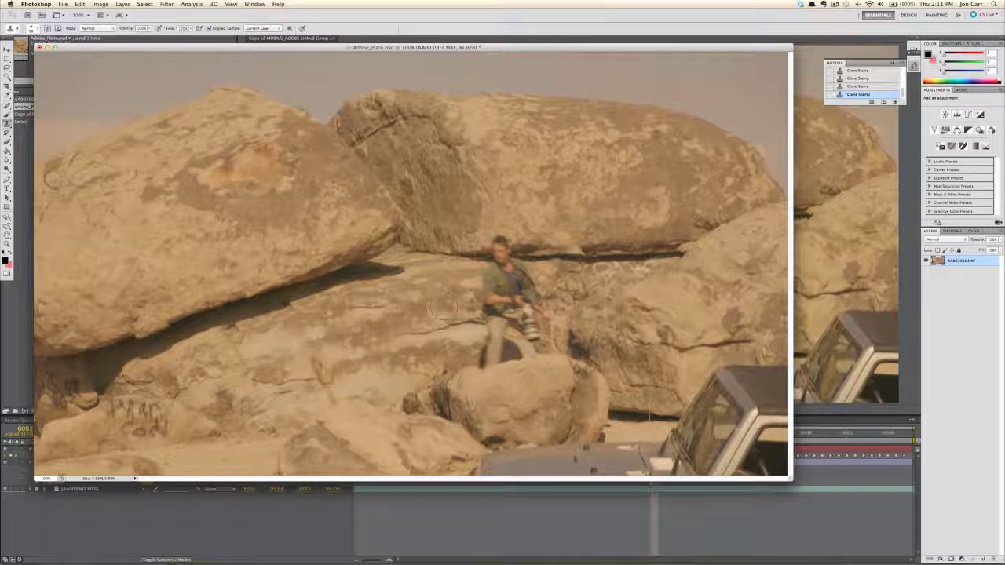
click(391, 319)
drag(390, 312, 368, 308)
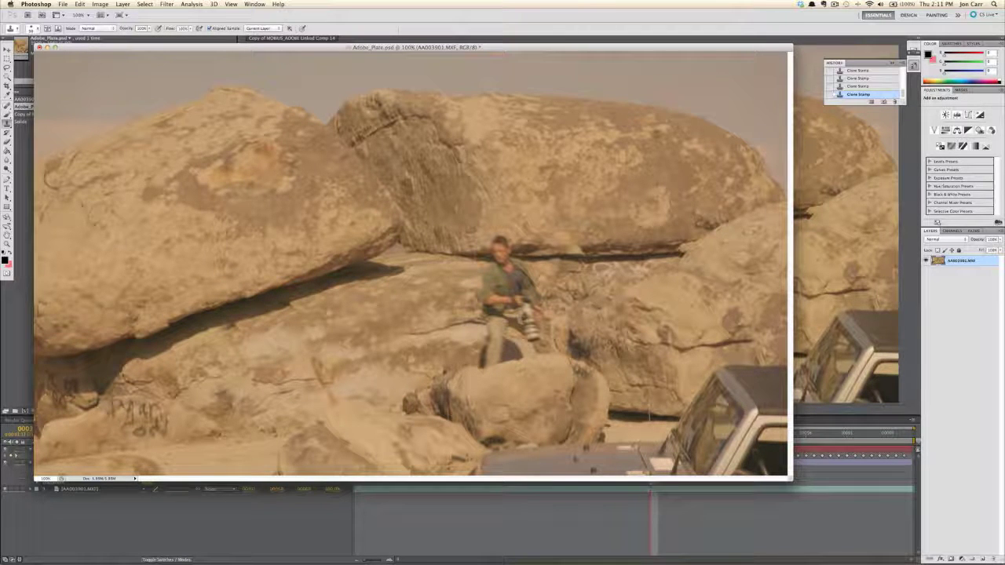
key(super+s)
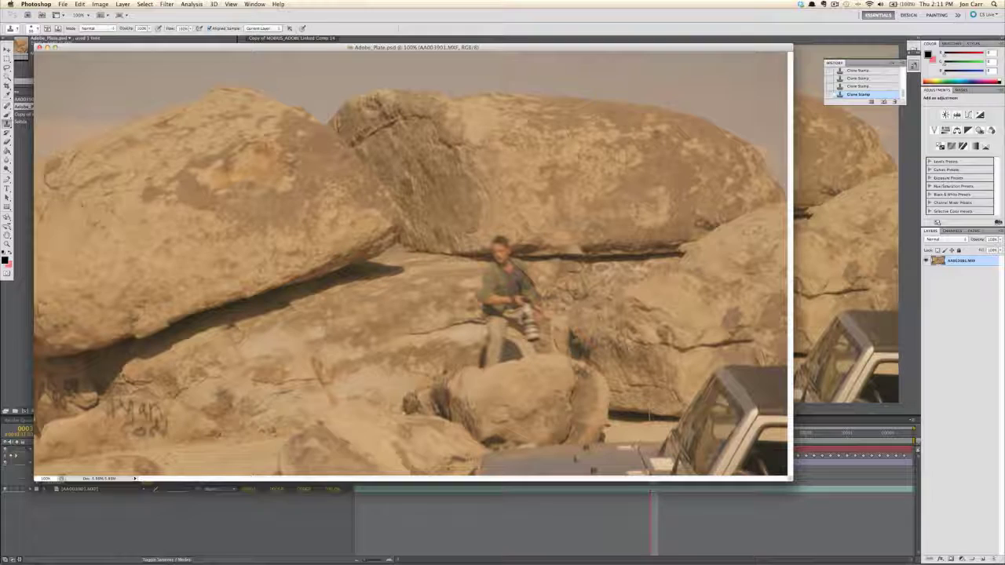
key(super+Tab)
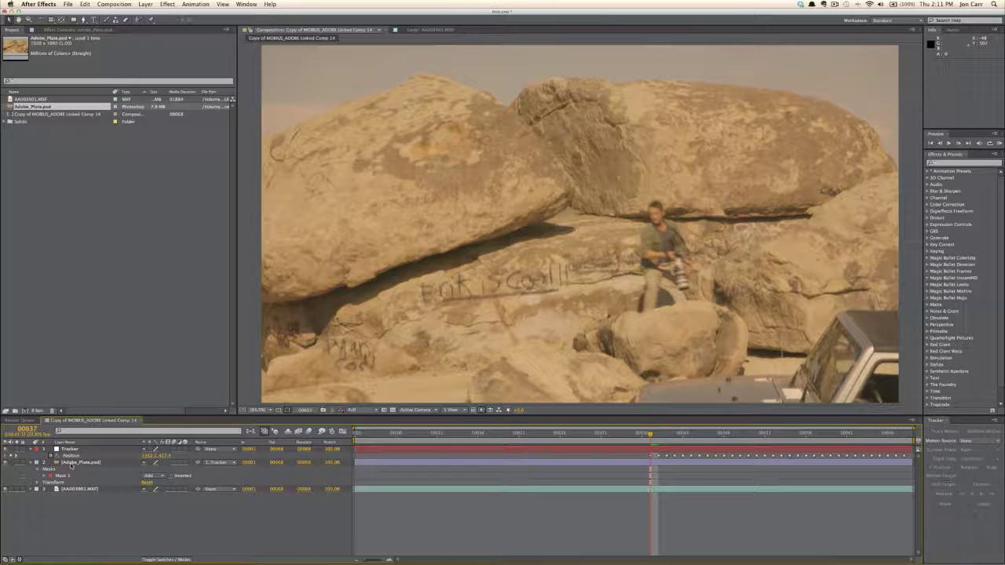
Set Mask 1's mode on the Adobe_Plate.psd layer to None and reload the Adobe_Plate.psd footage
click(70, 463)
click(155, 477)
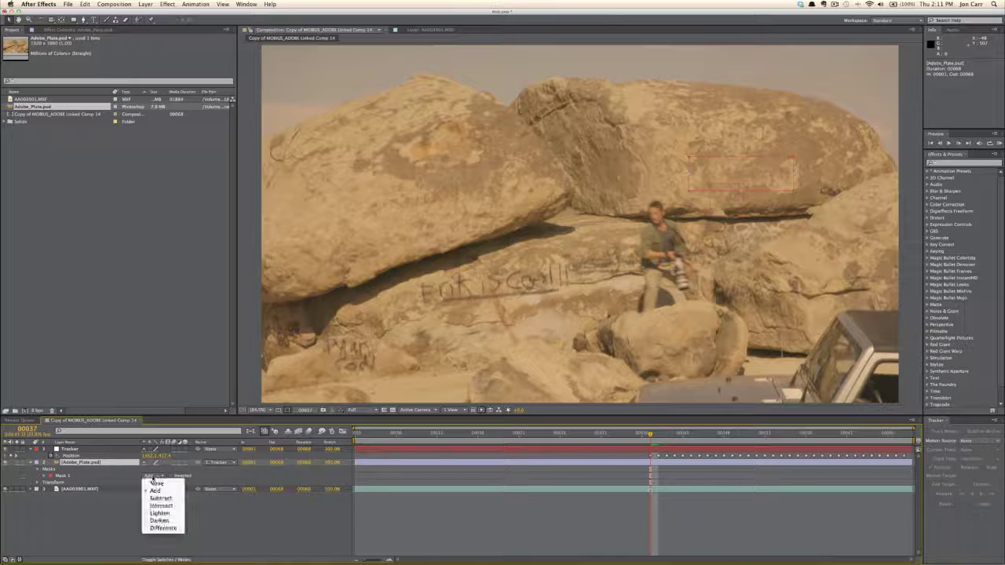
click(155, 480)
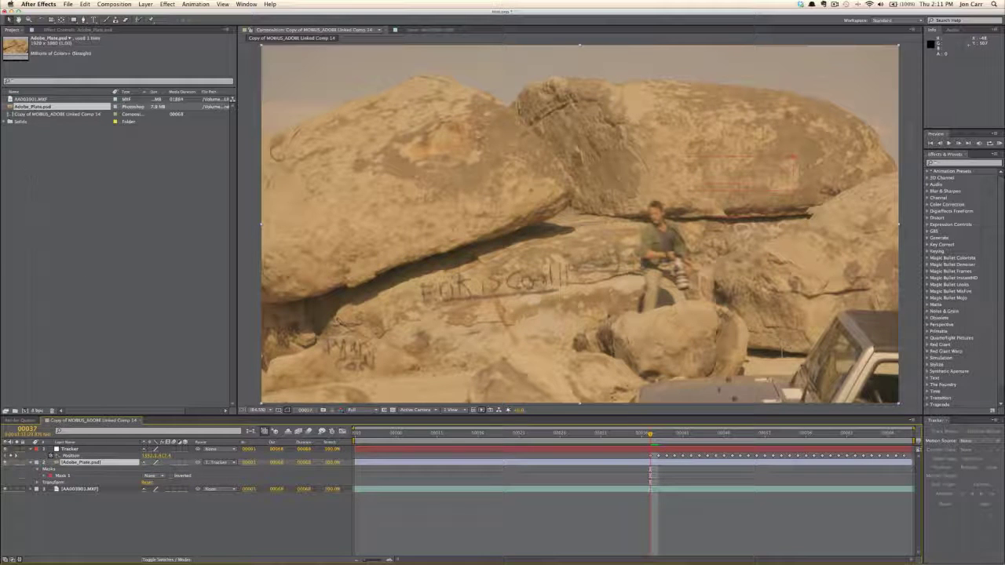
click(47, 106)
right_click(10, 107)
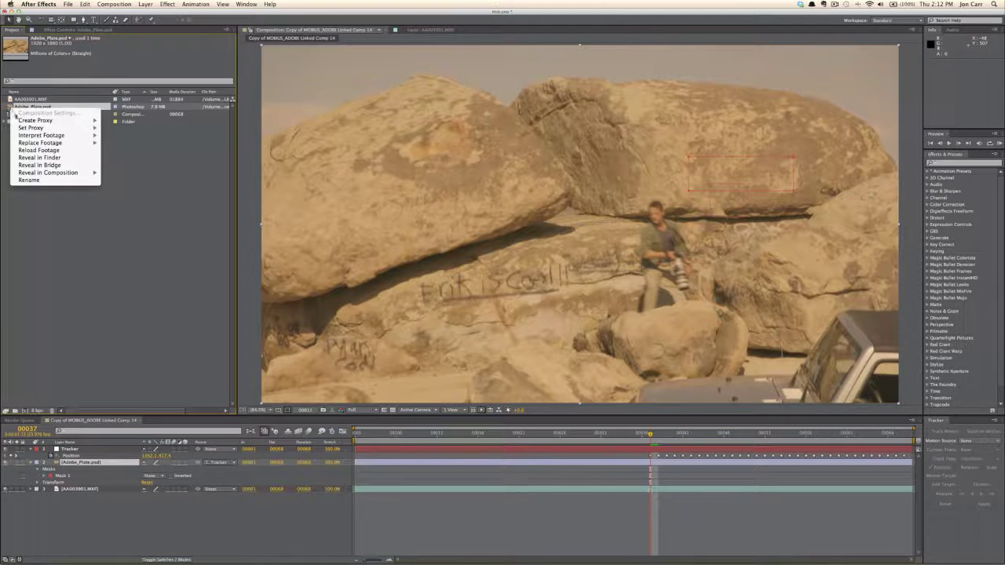
click(38, 150)
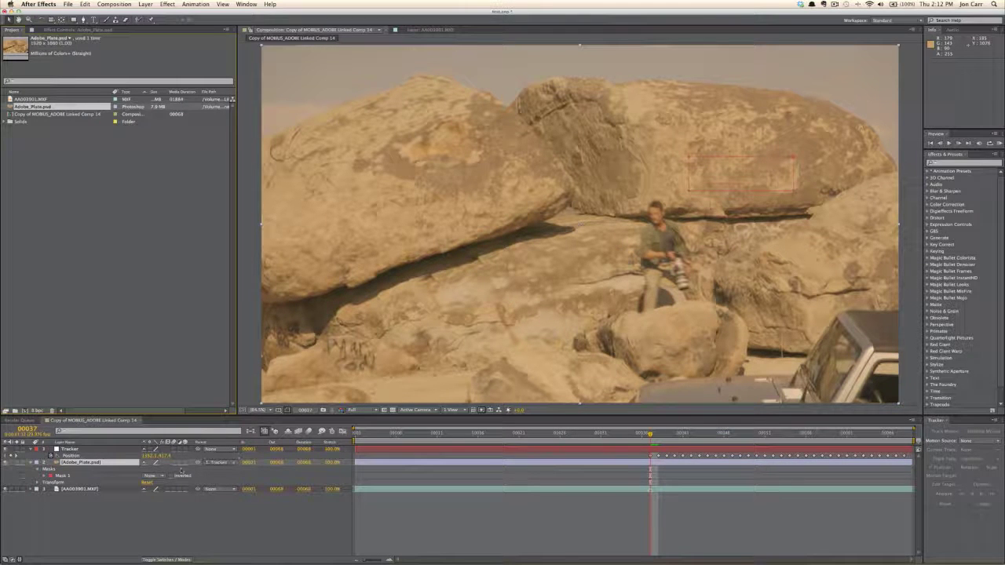
Set Mask 1's mode to Add and draw a second closed Pen mask around the graffiti lettering on the middle rock
click(153, 476)
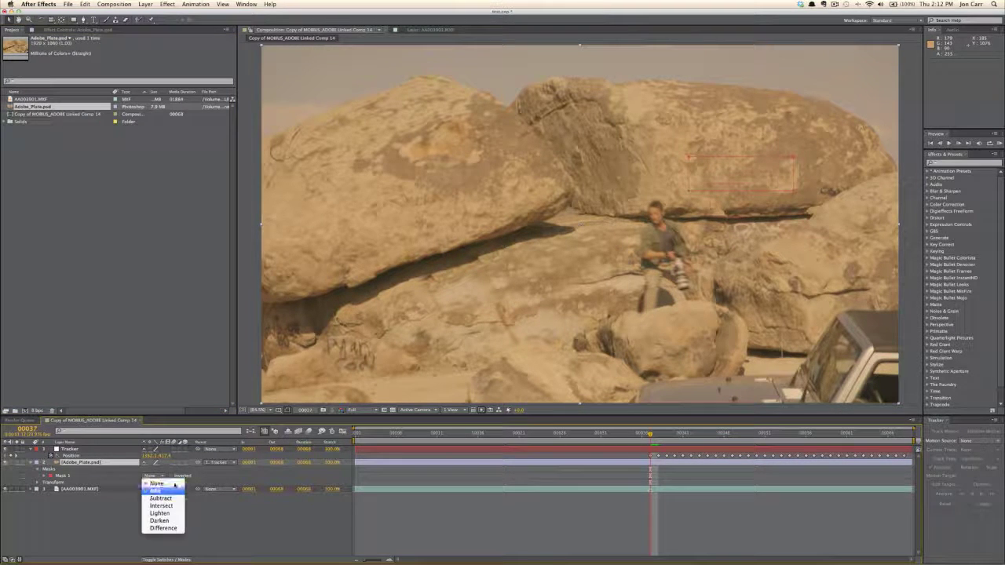
click(157, 486)
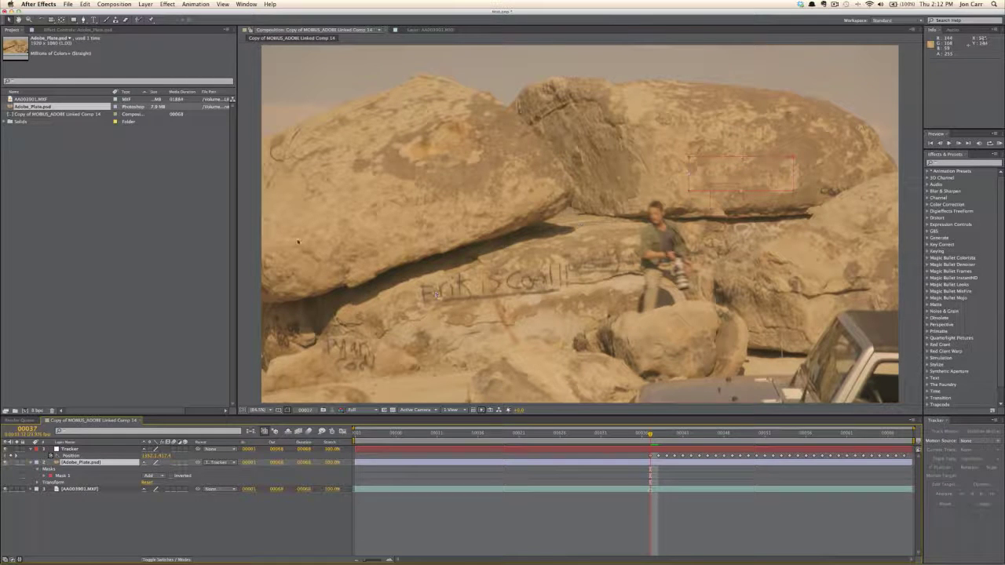
key(g)
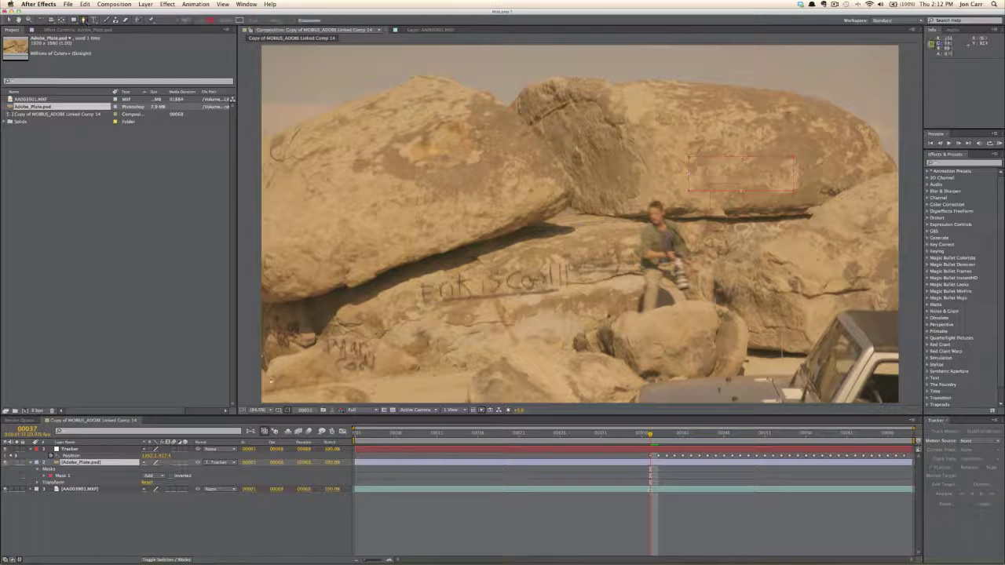
click(410, 291)
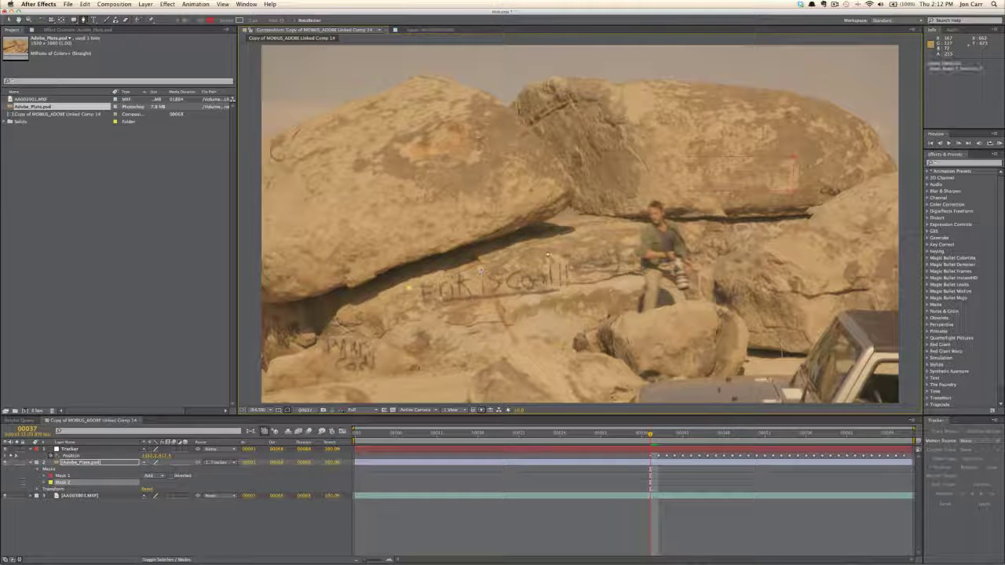
click(576, 250)
click(621, 243)
click(631, 273)
click(534, 304)
click(436, 308)
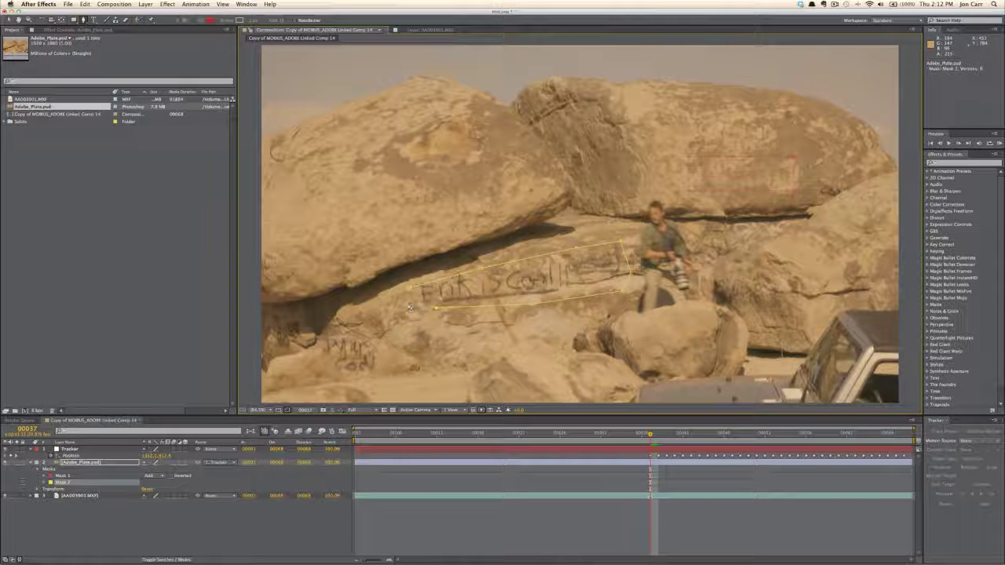
click(410, 291)
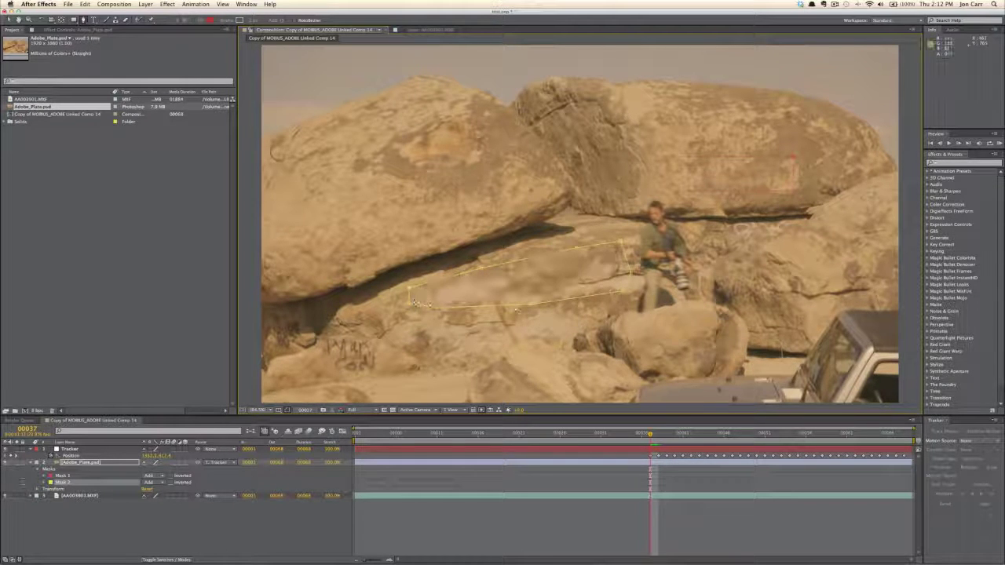
Scrub between frames 37 and 47 to check how the new mask tracks the rock and covers the man
drag(651, 435, 715, 436)
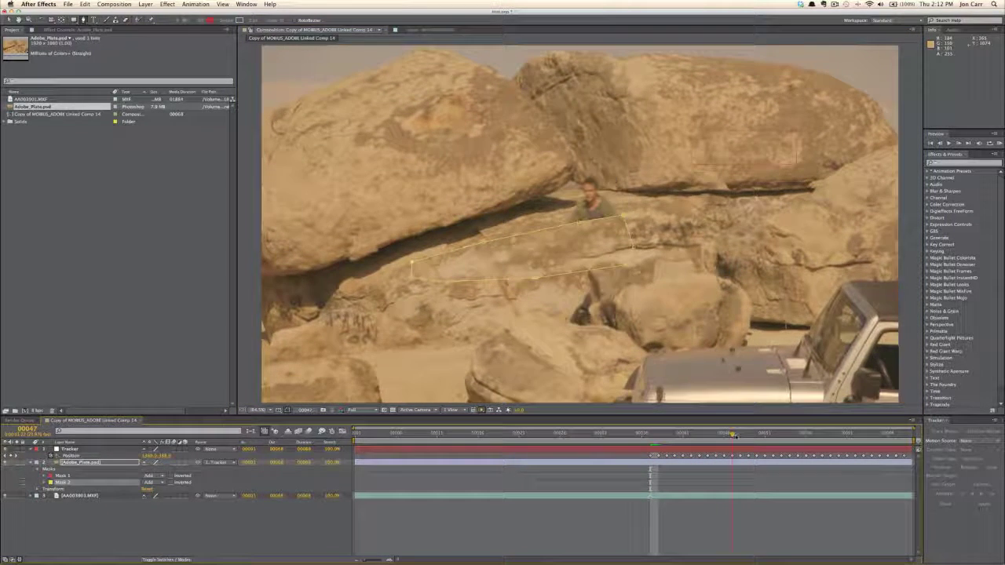
click(732, 434)
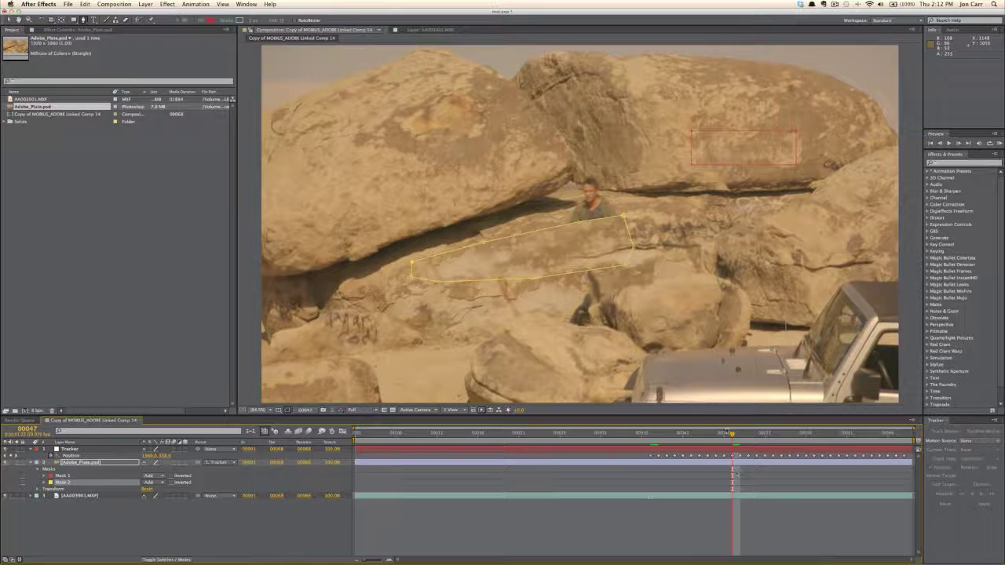
drag(734, 435, 651, 434)
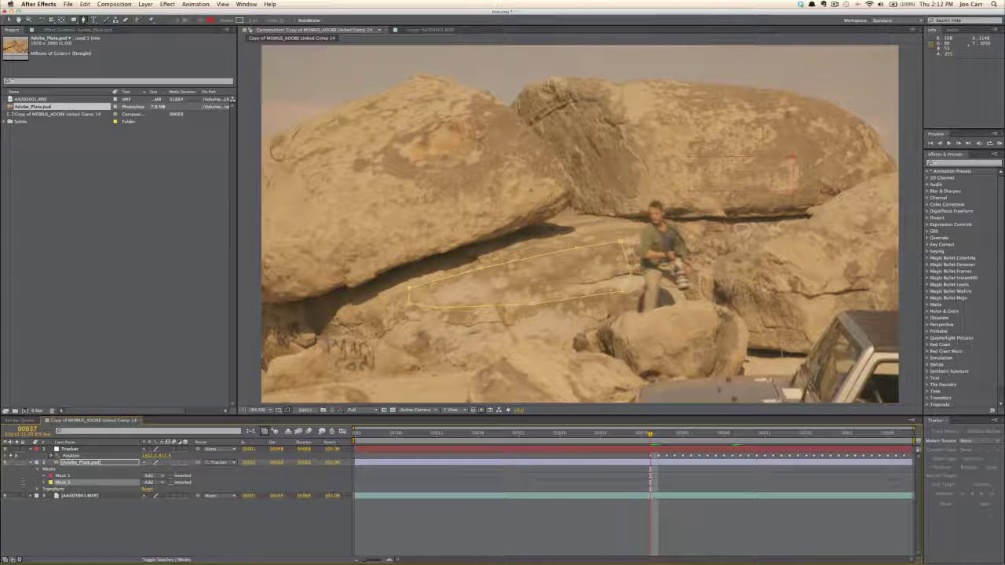
Collapse the layer properties, duplicate the AA003901.MXF footage layer, and move the copy to the top of the layer stack
click(30, 449)
click(30, 456)
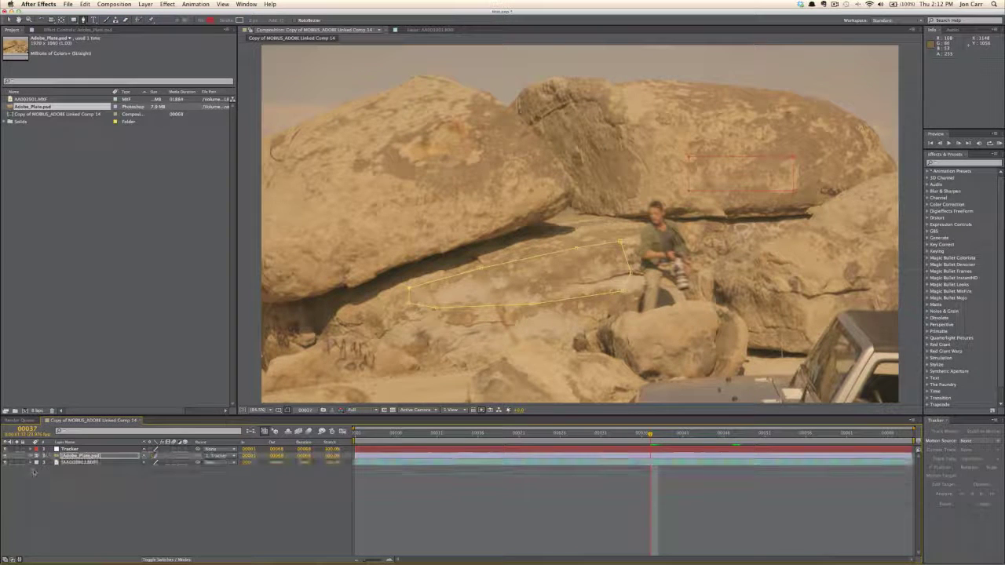
click(83, 463)
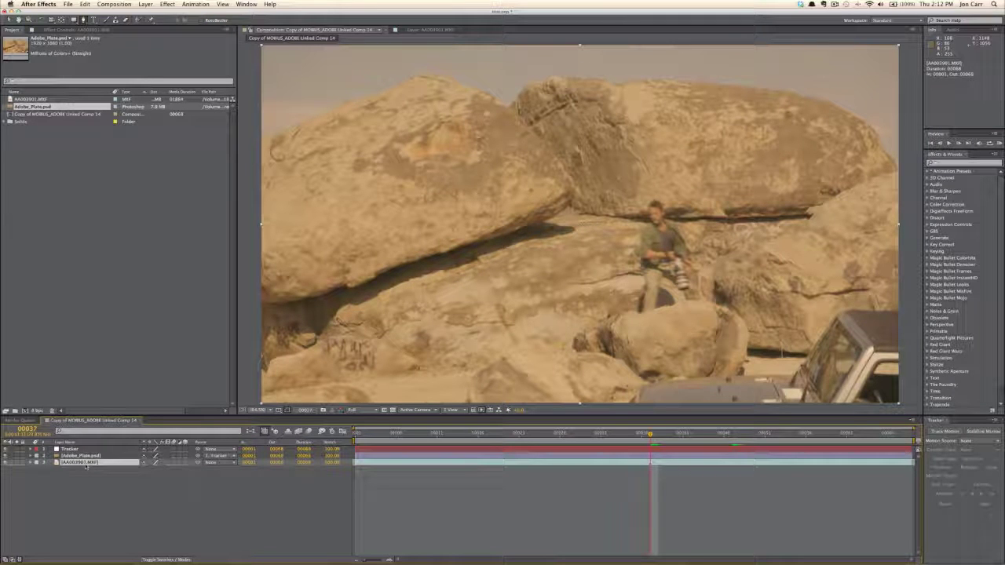
key(super+d)
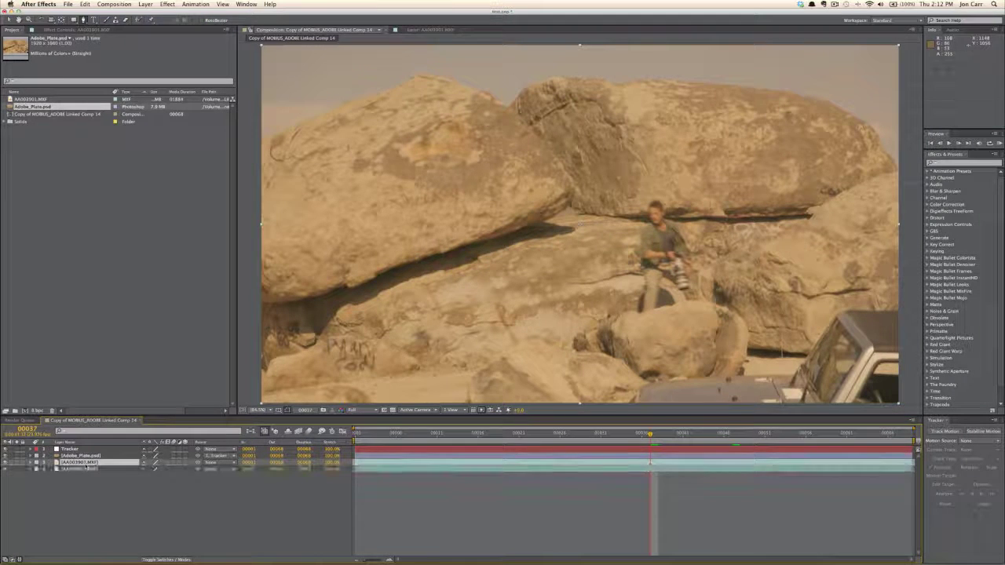
drag(82, 462, 110, 450)
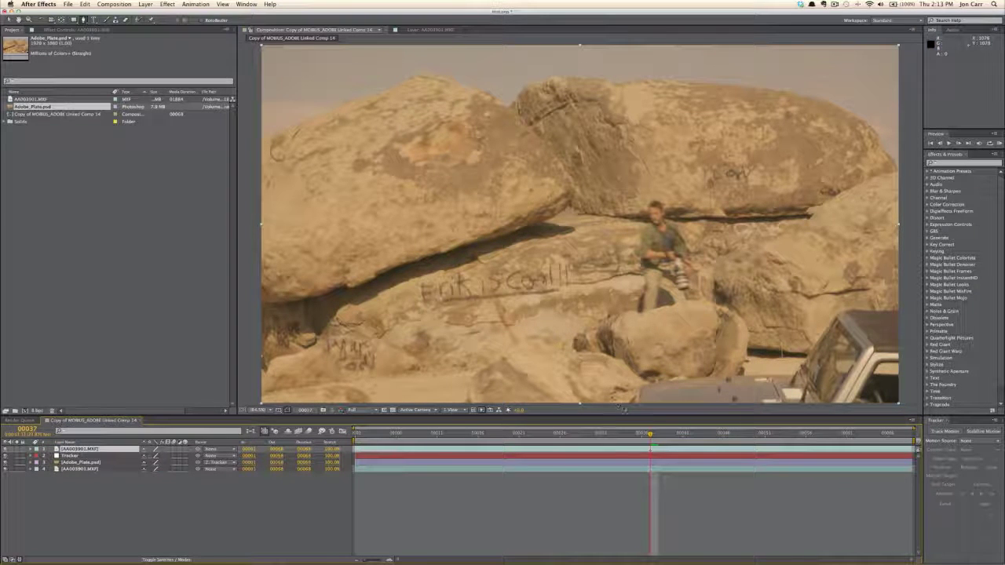
Open the top AA003901.MXF copy in its Layer viewer and mark the man's body as Roto Brush foreground at frame 42
double_click(663, 450)
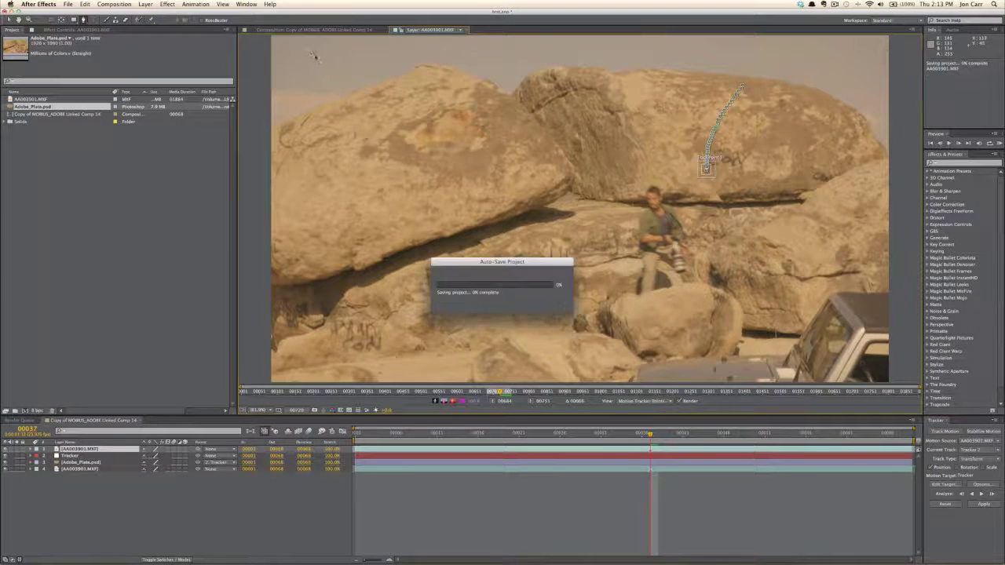
click(138, 21)
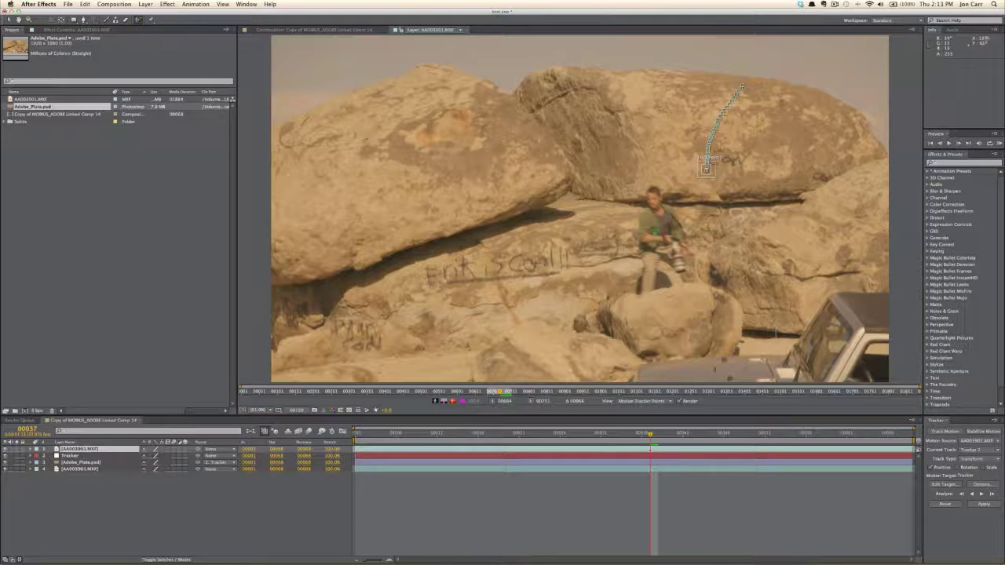
key(period)
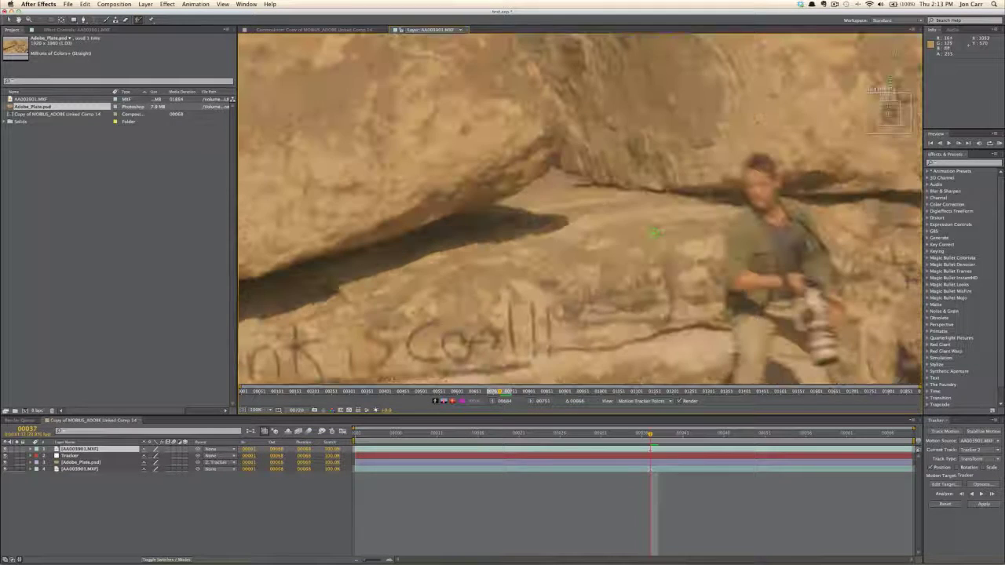
drag(706, 299, 681, 267)
drag(652, 434, 680, 435)
key(Page_Down)
key(Page_Down)
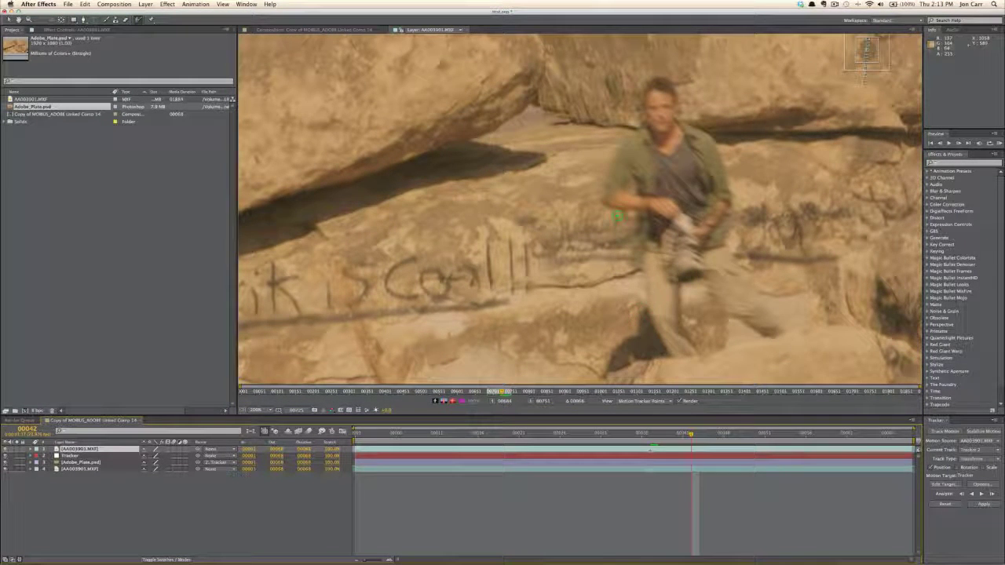
mouse_move(622, 145)
mouse_down()
mouse_move(606, 198)
mouse_move(647, 217)
mouse_move(636, 262)
mouse_move(652, 278)
mouse_move(651, 318)
mouse_move(676, 322)
mouse_move(683, 270)
mouse_move(704, 271)
mouse_move(742, 314)
mouse_up()
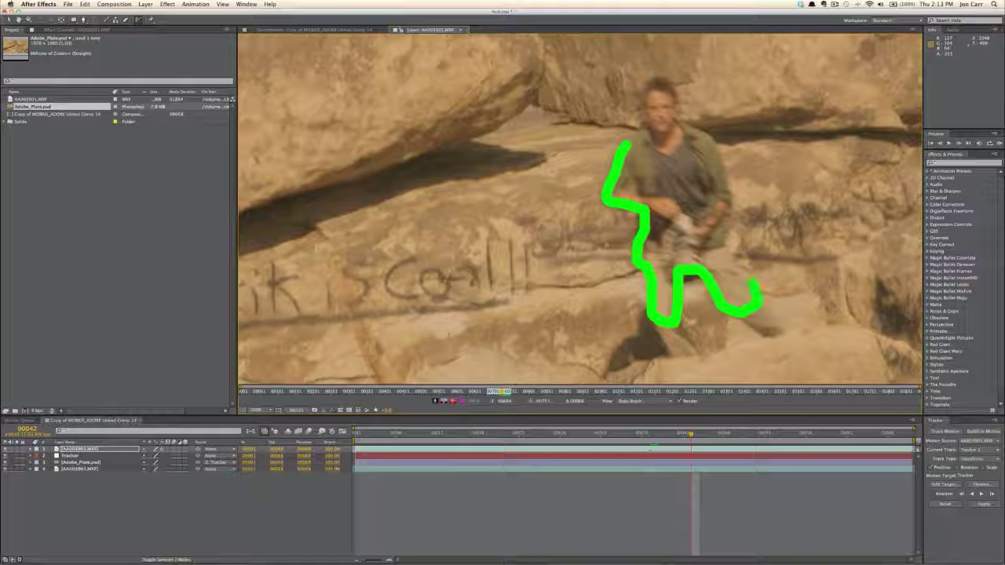
mouse_move(739, 267)
mouse_down()
mouse_move(708, 141)
mouse_move(682, 125)
mouse_move(628, 138)
mouse_up()
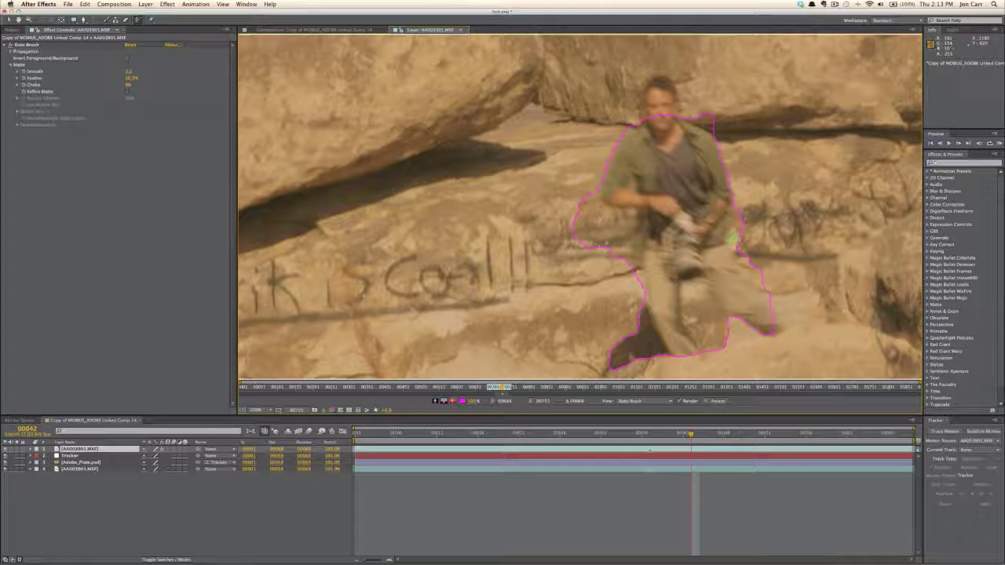
Remove the rock areas beside the man's arms and legs from the Roto Brush selection with background strokes
mouse_move(588, 188)
mouse_down()
mouse_move(629, 222)
mouse_move(624, 270)
mouse_up()
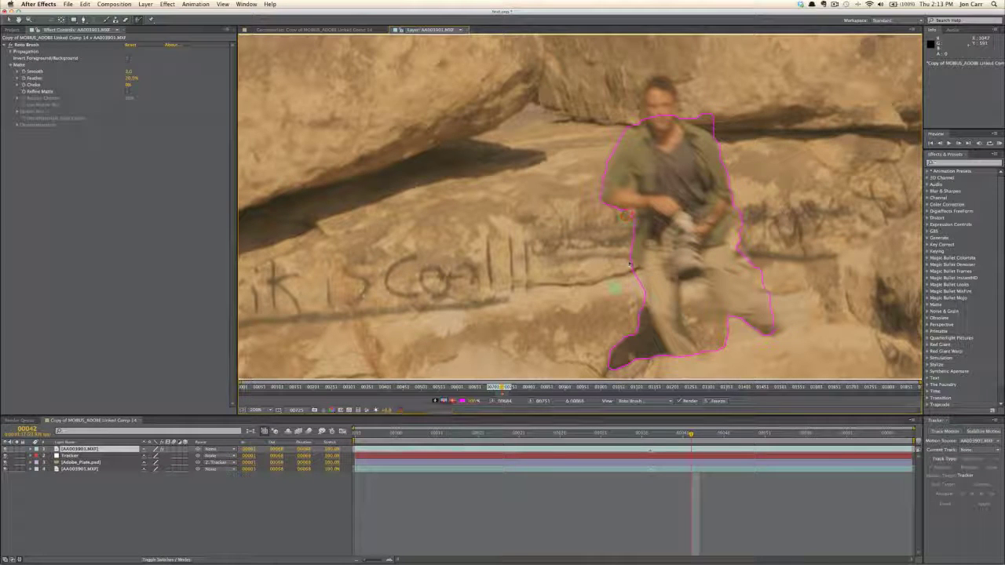
drag(627, 261, 638, 292)
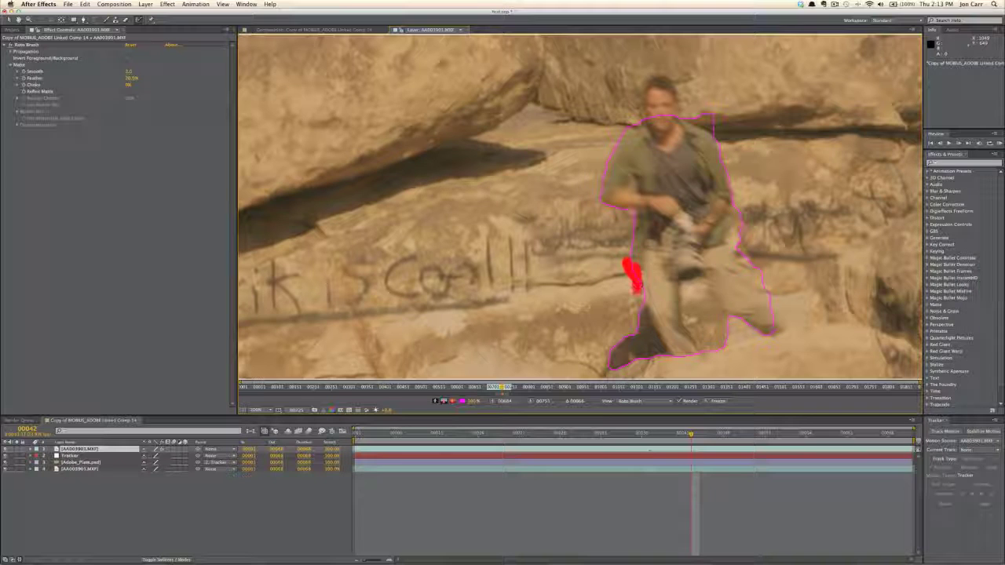
mouse_move(739, 194)
mouse_down()
mouse_move(737, 245)
mouse_move(766, 284)
mouse_up()
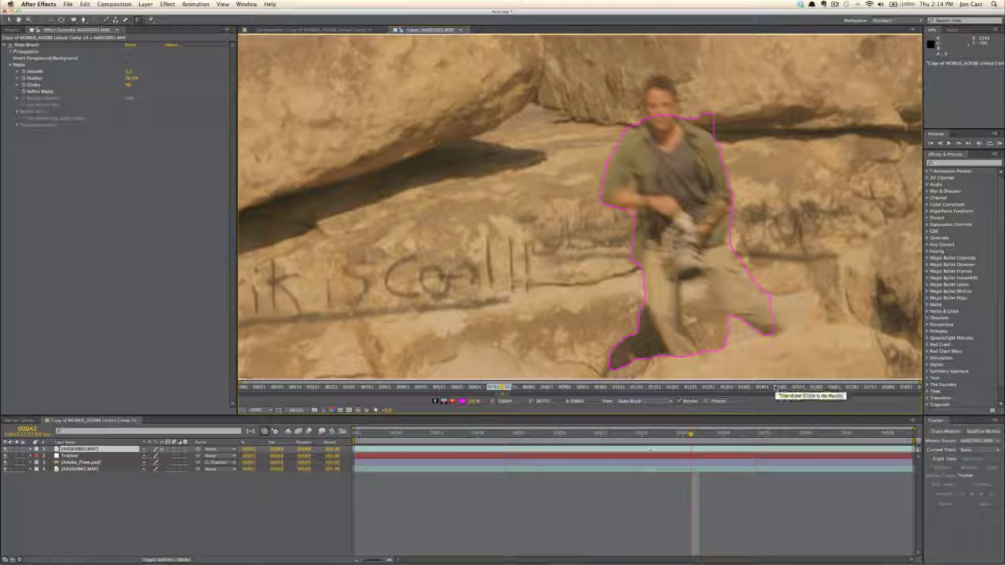
Advance to frame 44 and refine the Roto Brush boundary with corrective strokes around the man's arms, waist and shoulders
key(Page_Down)
key(Page_Down)
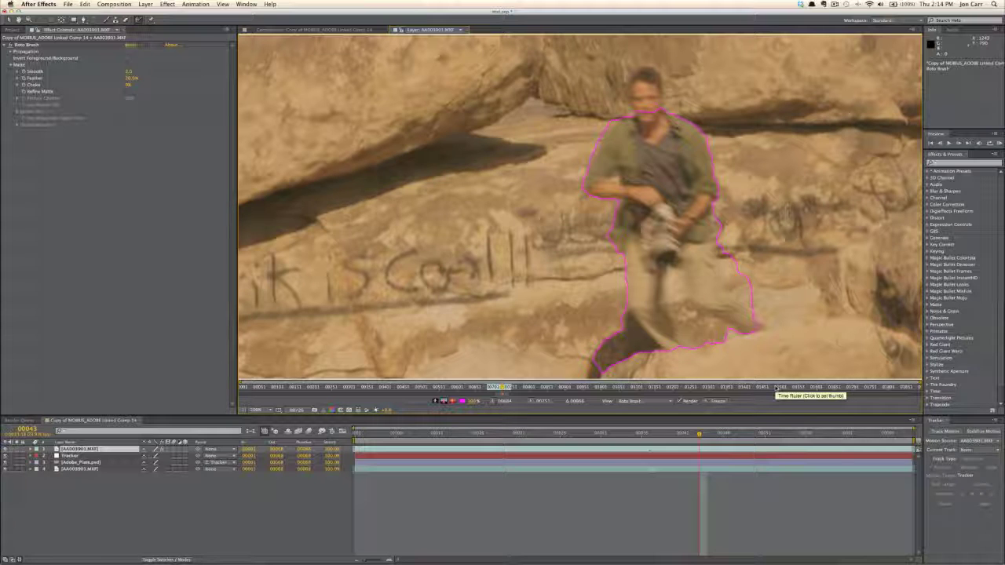
key(Page_Down)
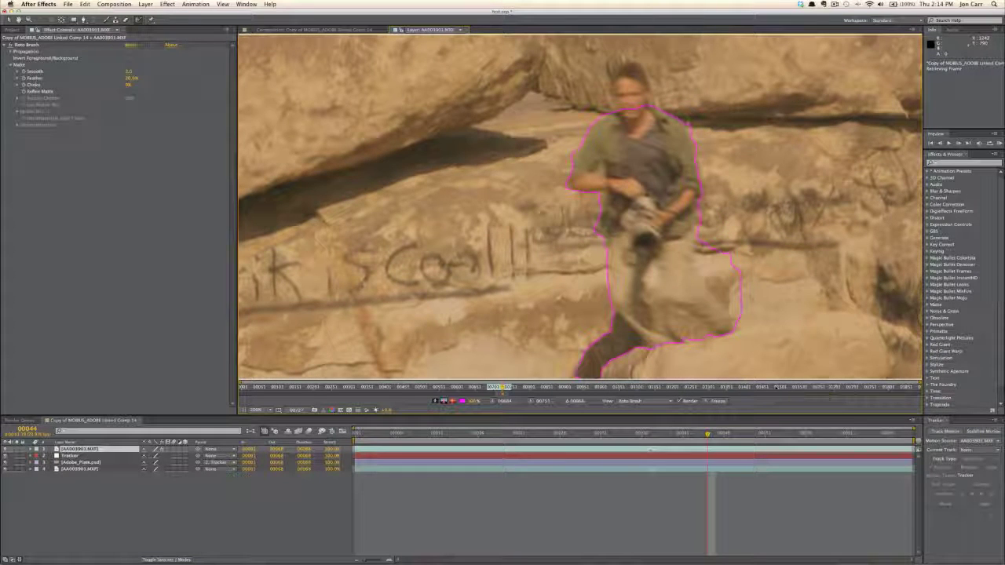
drag(700, 236, 705, 194)
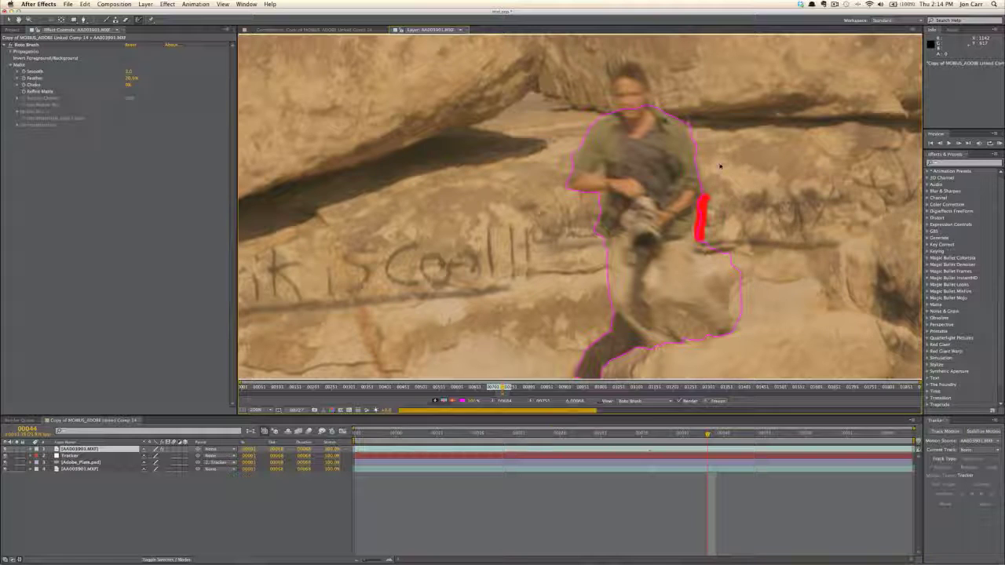
drag(686, 191, 689, 238)
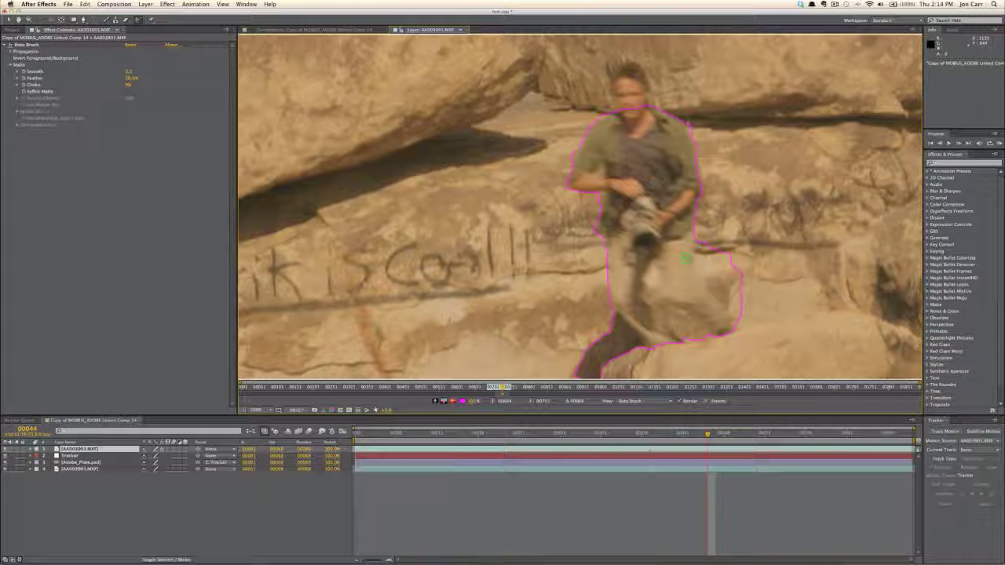
drag(576, 139, 562, 166)
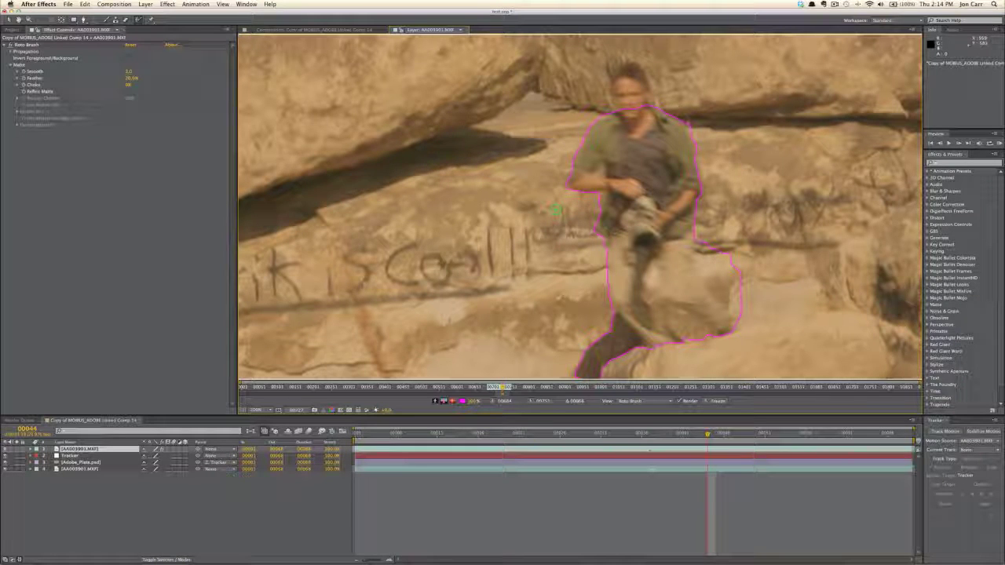
drag(689, 120, 694, 132)
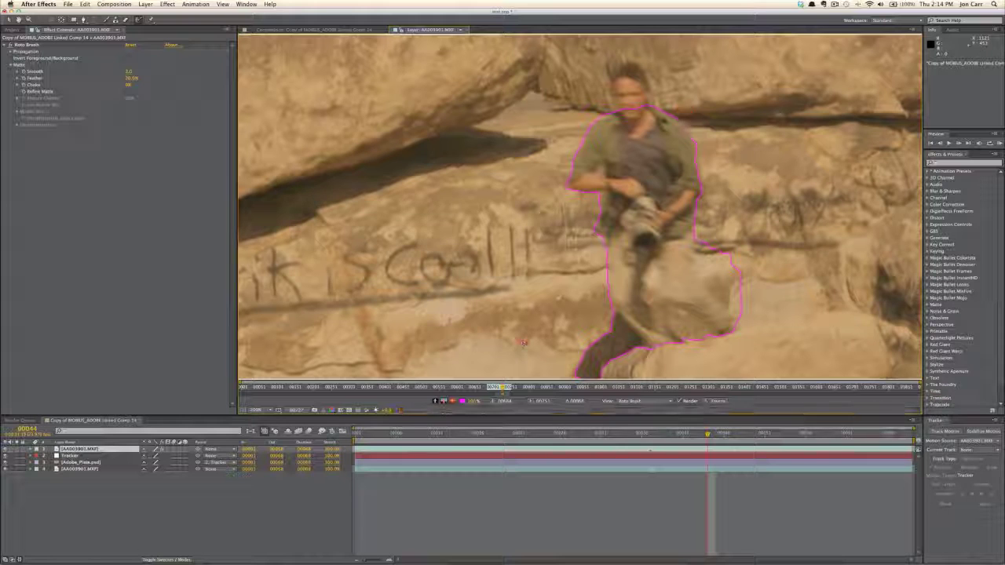
Return to the composition, toggle the rotoscoped layer's visibility, scrub to frame 47 to check it, and switch to Premiere Pro
click(311, 31)
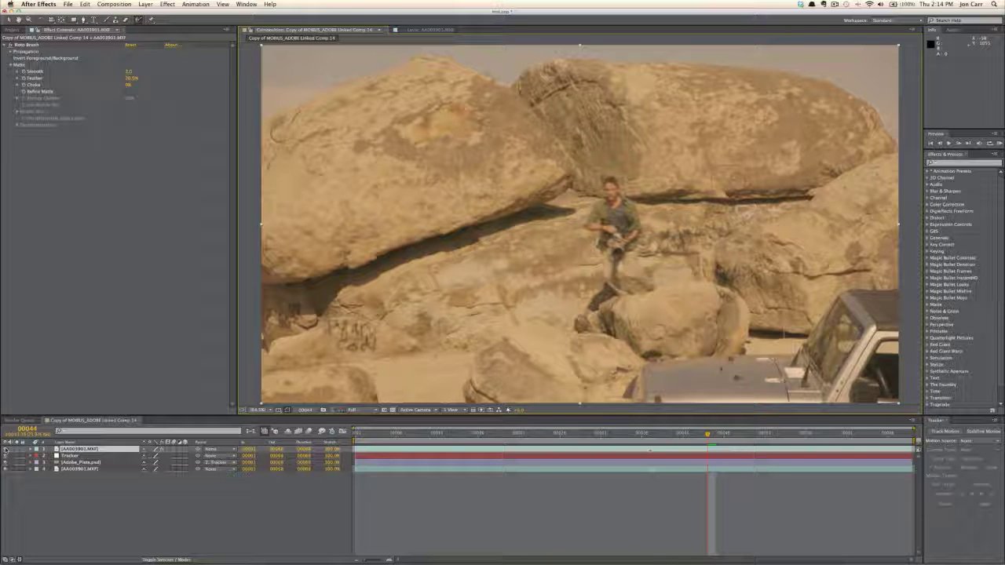
click(6, 450)
click(7, 450)
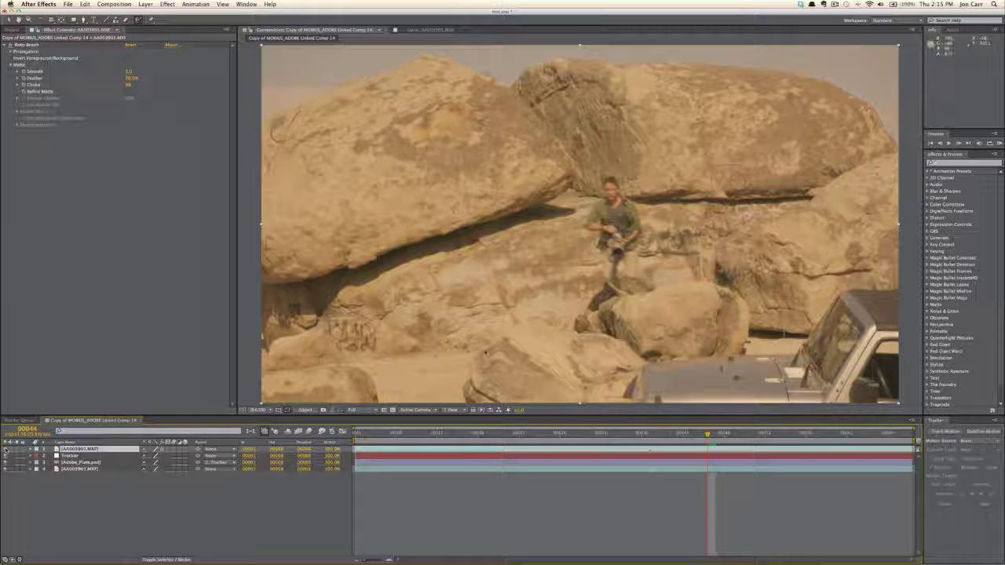
drag(714, 433, 724, 435)
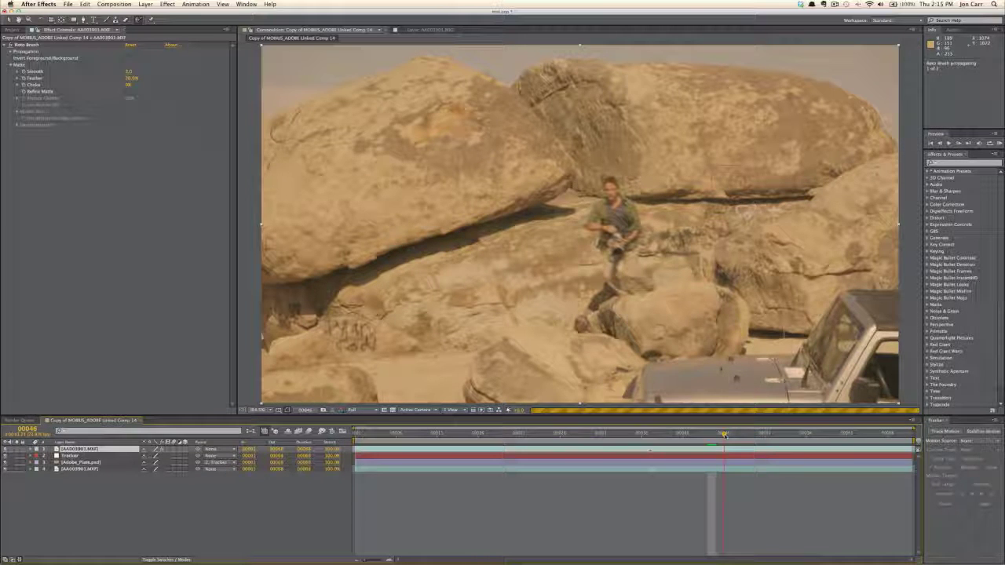
drag(724, 434, 732, 433)
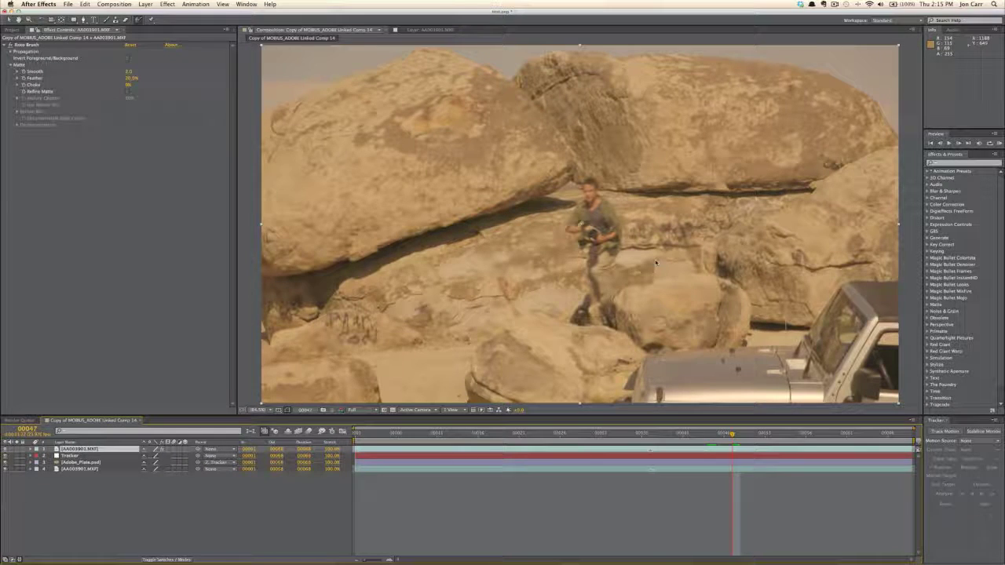
key(super+Tab)
key(super+Tab)
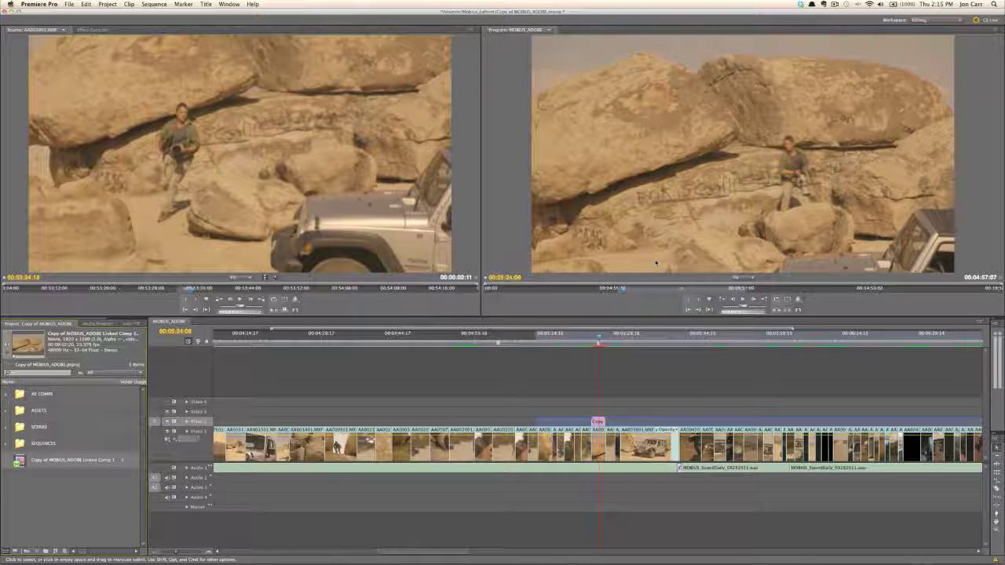